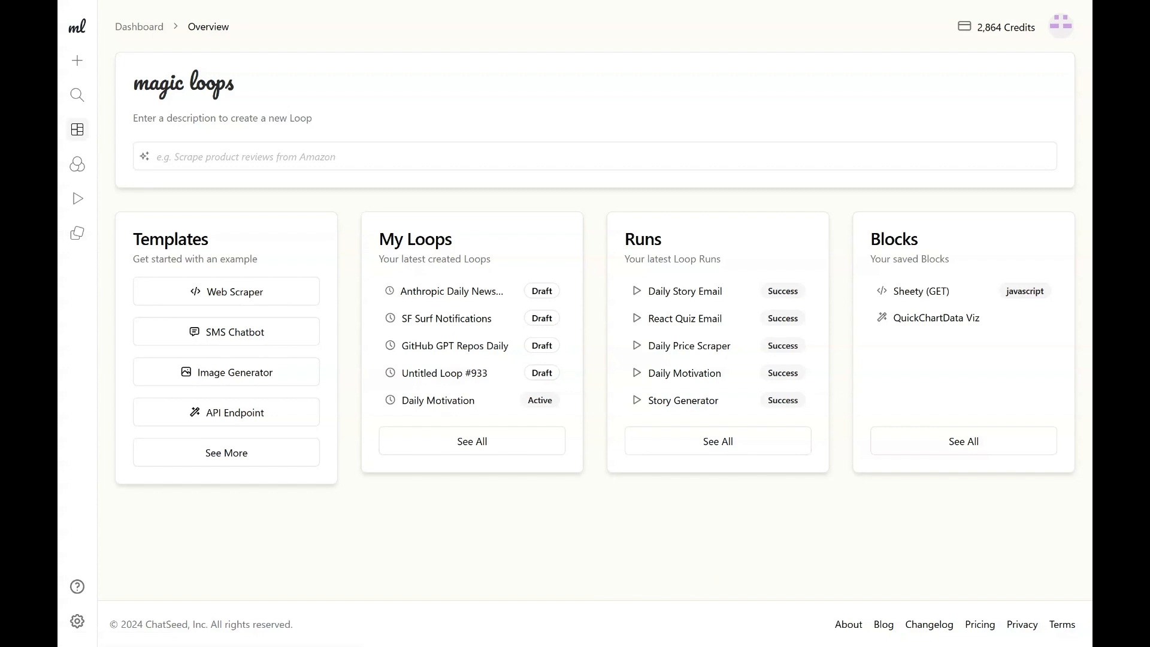
Create a new manual loop and title it "Daily Language Quiz".
click(75, 55)
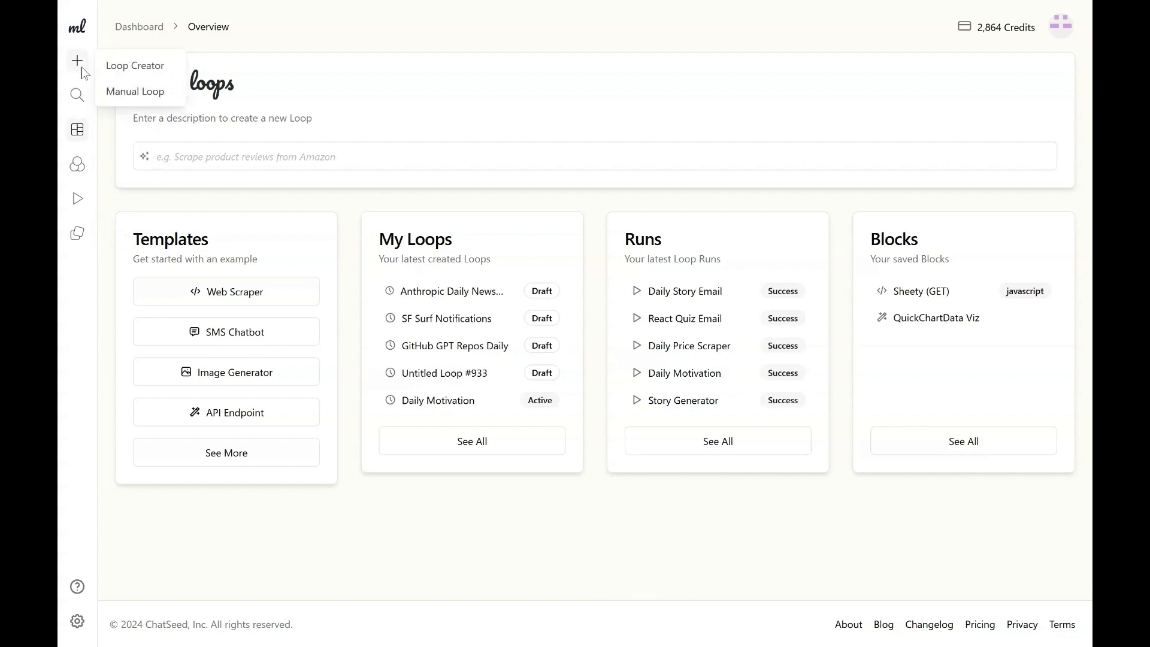
click(146, 98)
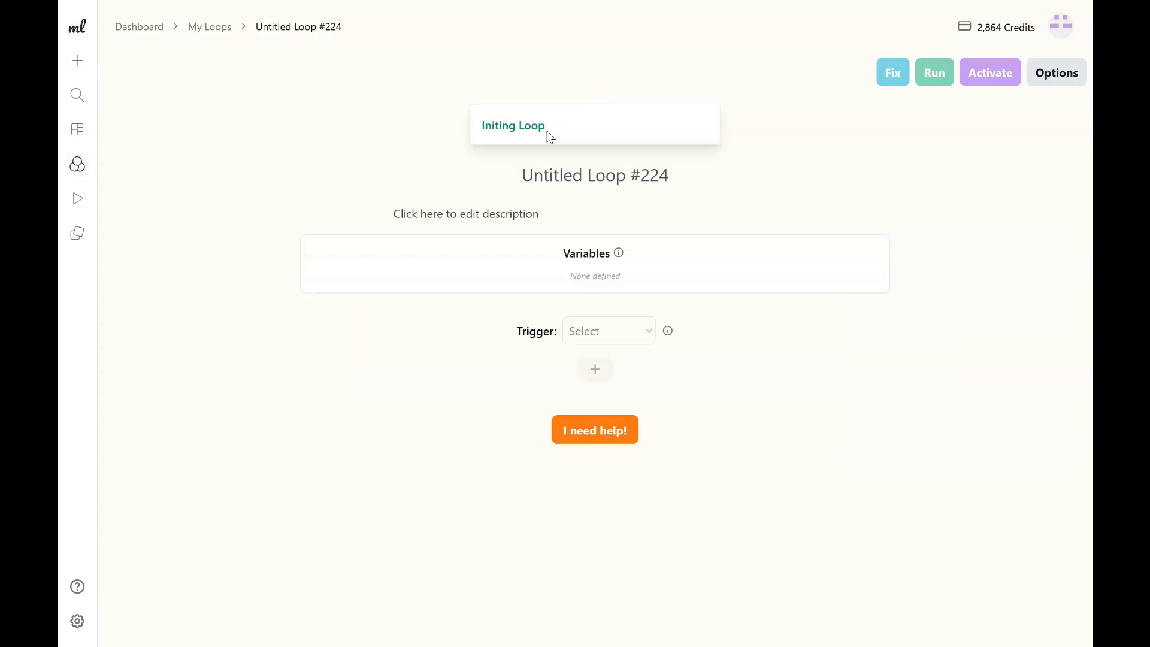
double_click(614, 124)
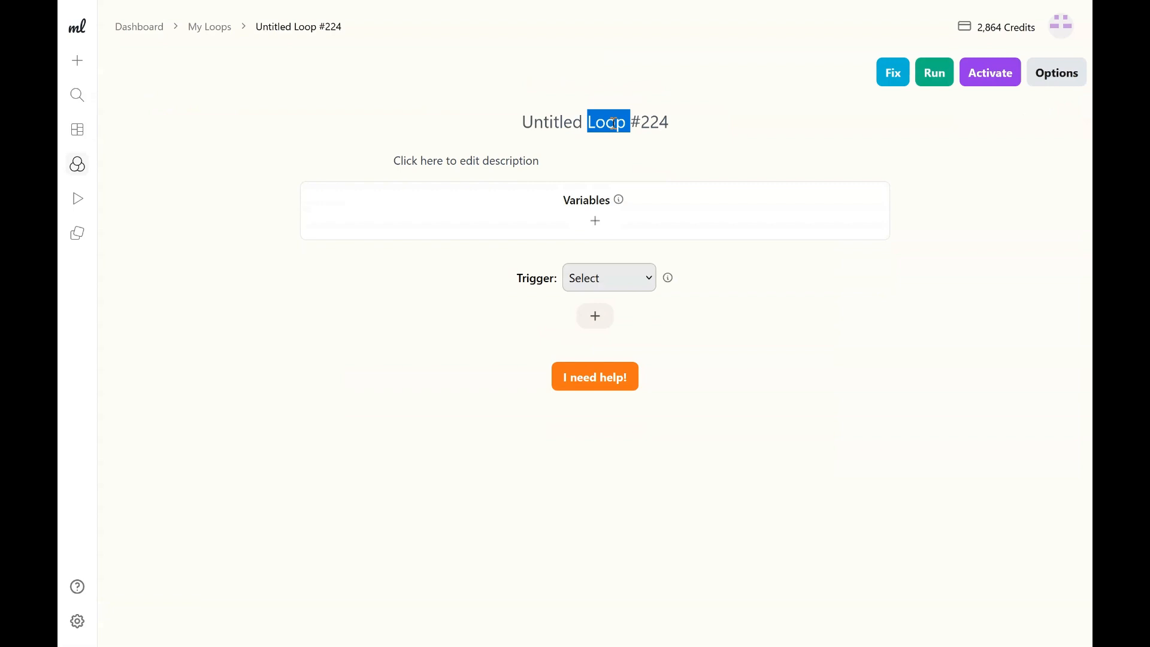
key(ctrl+a)
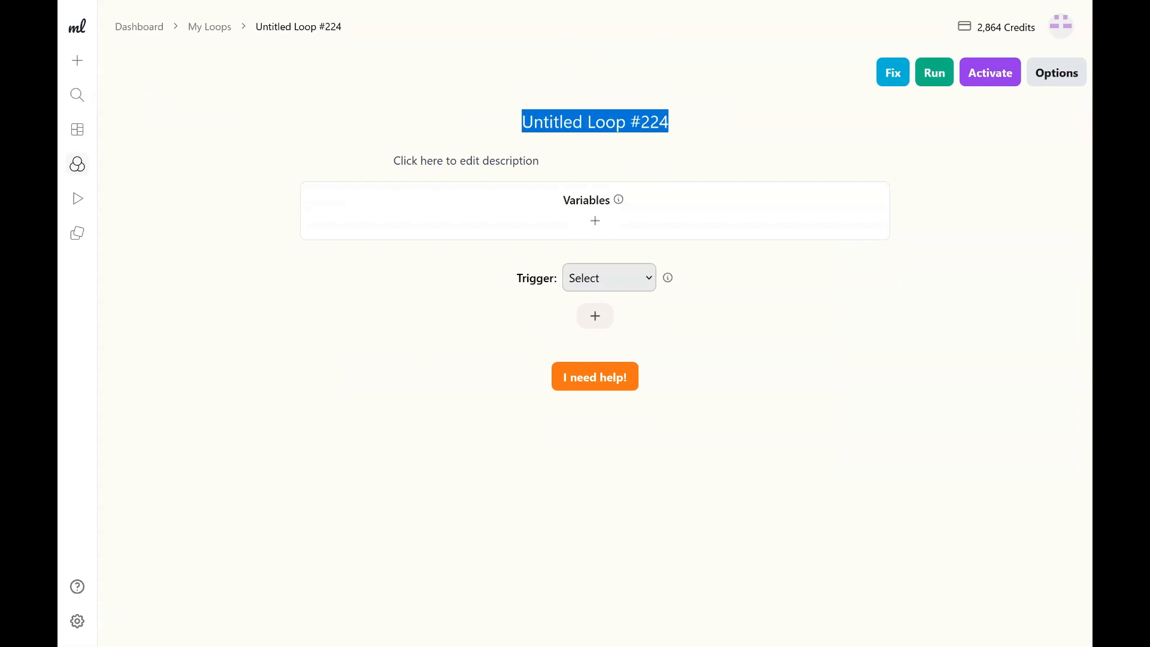
text(Da)
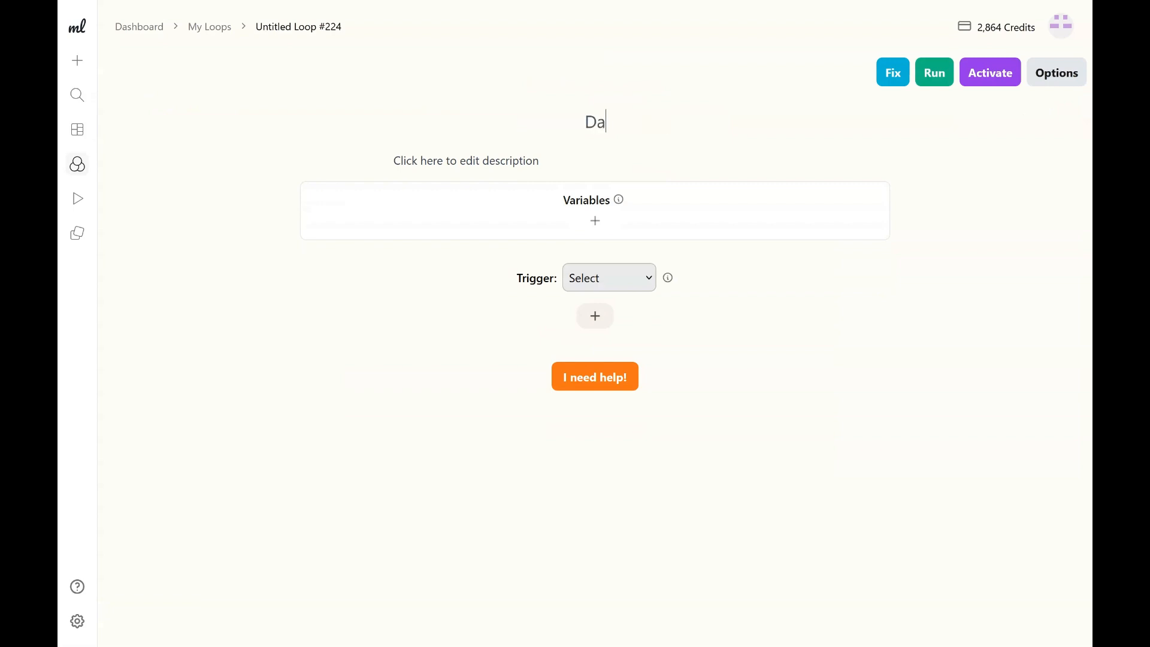
text(ily Language Quiz)
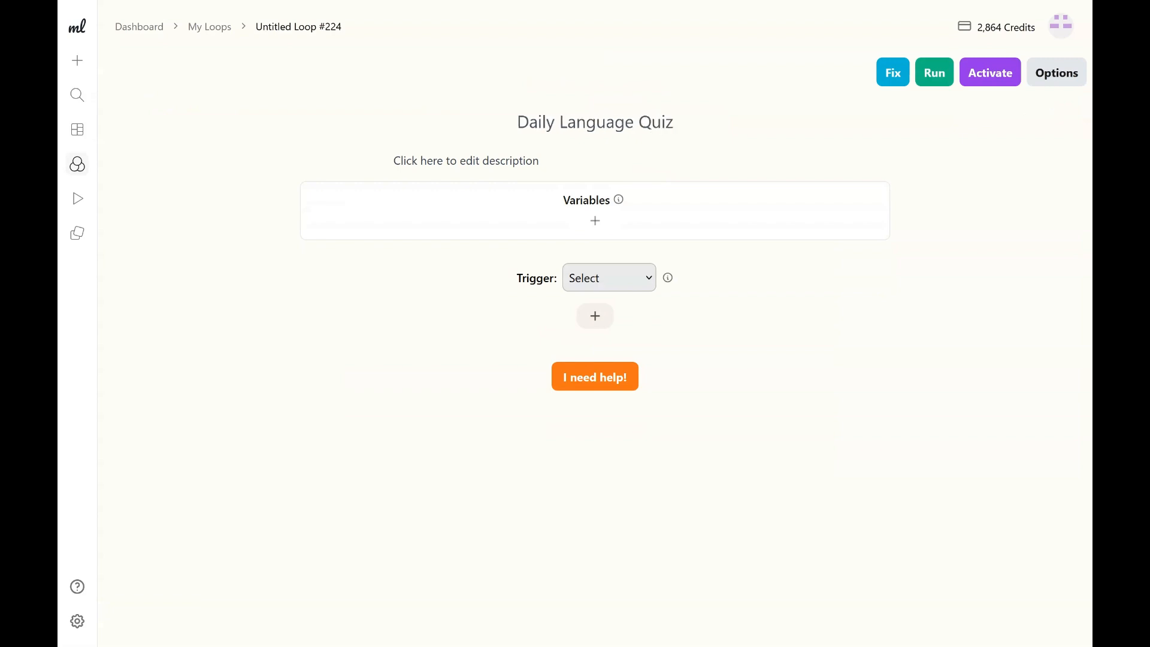
Add a loop variable named $LANGUAGE with the value Spanish.
click(596, 222)
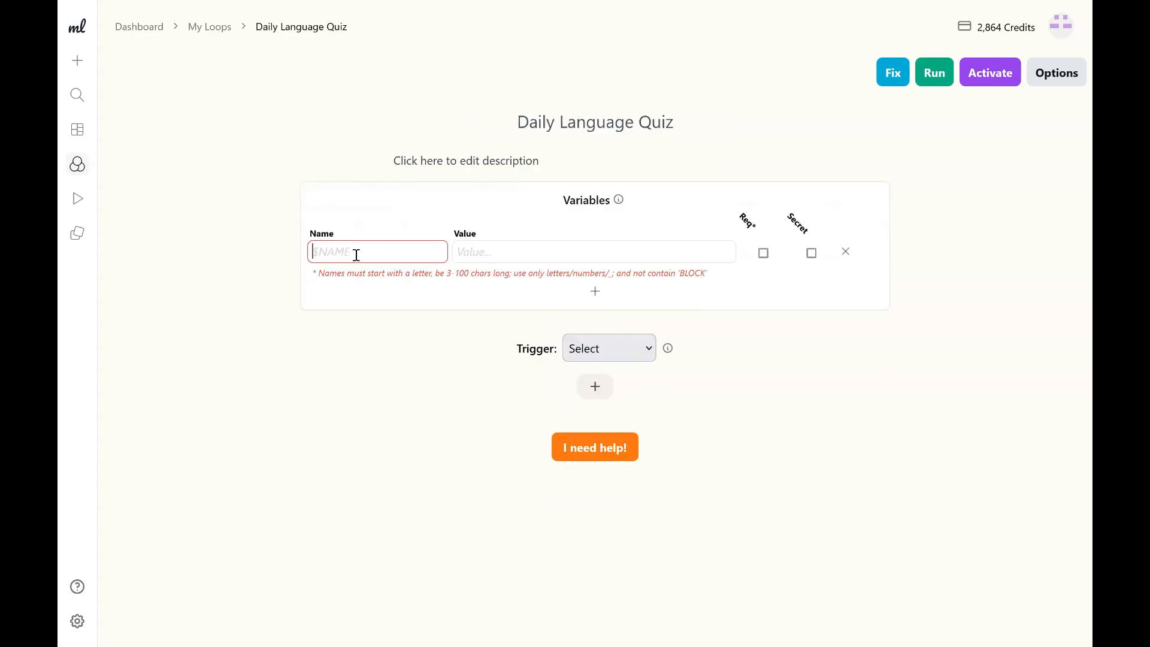
text($LANGUAG)
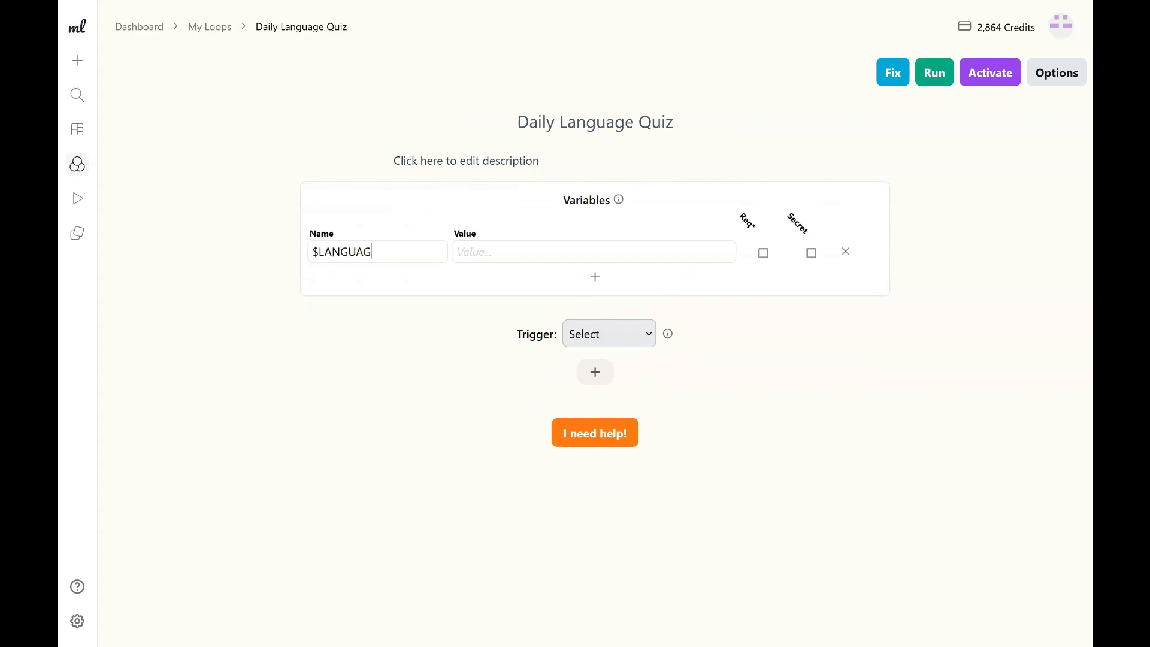
text(ESpanish)
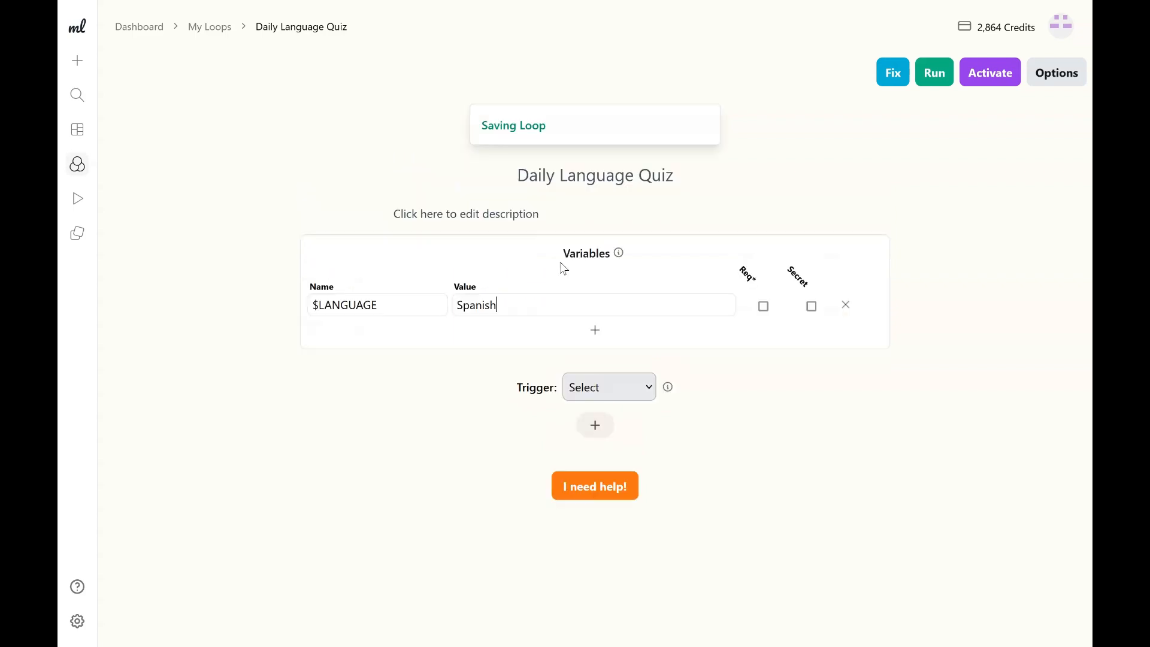
Add a second loop variable named $DIFFICULTY with the value Beginner.
click(595, 277)
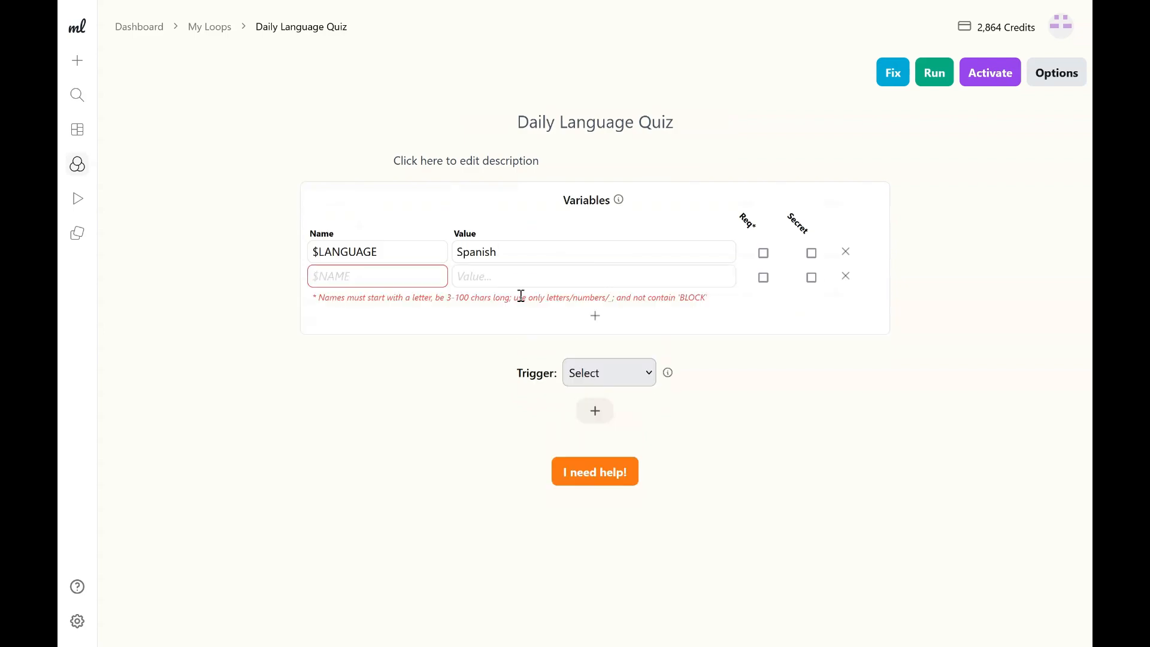
click(371, 283)
text($DIFFIC)
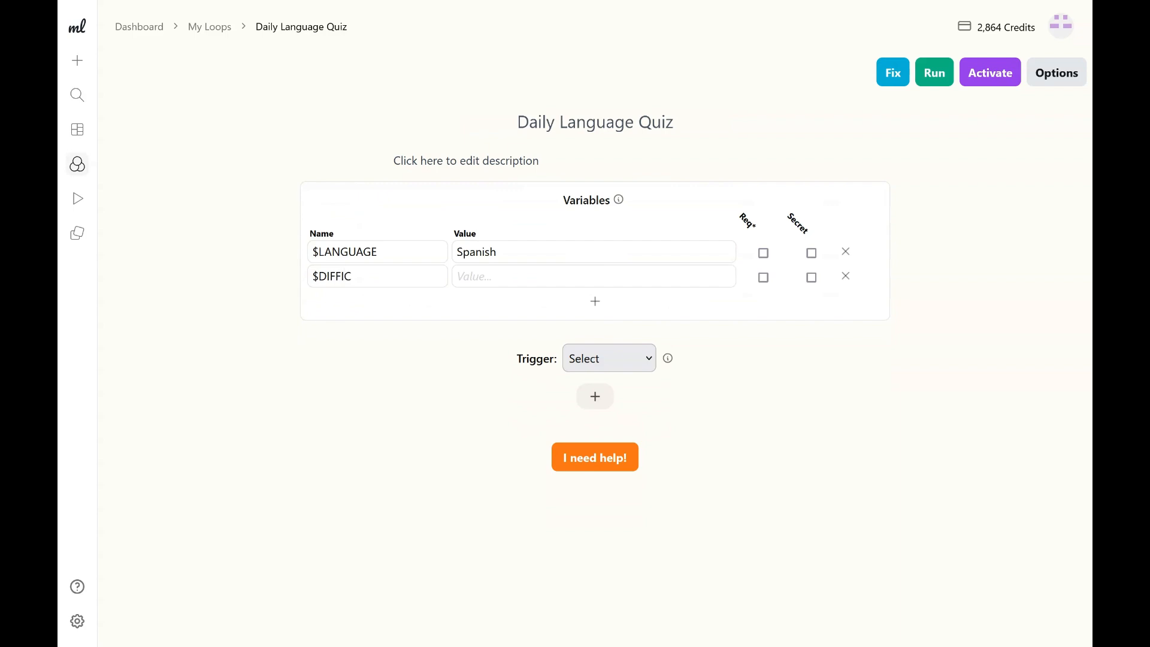
text(ULTYBeginner)
double_click(372, 252)
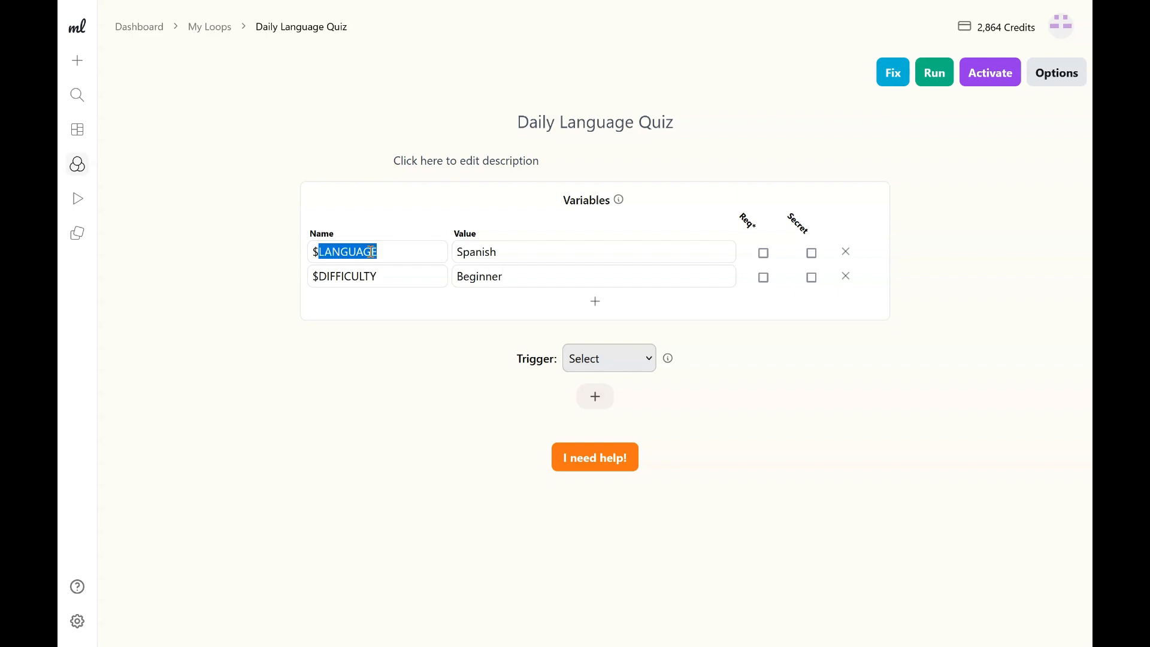
double_click(494, 251)
click(429, 333)
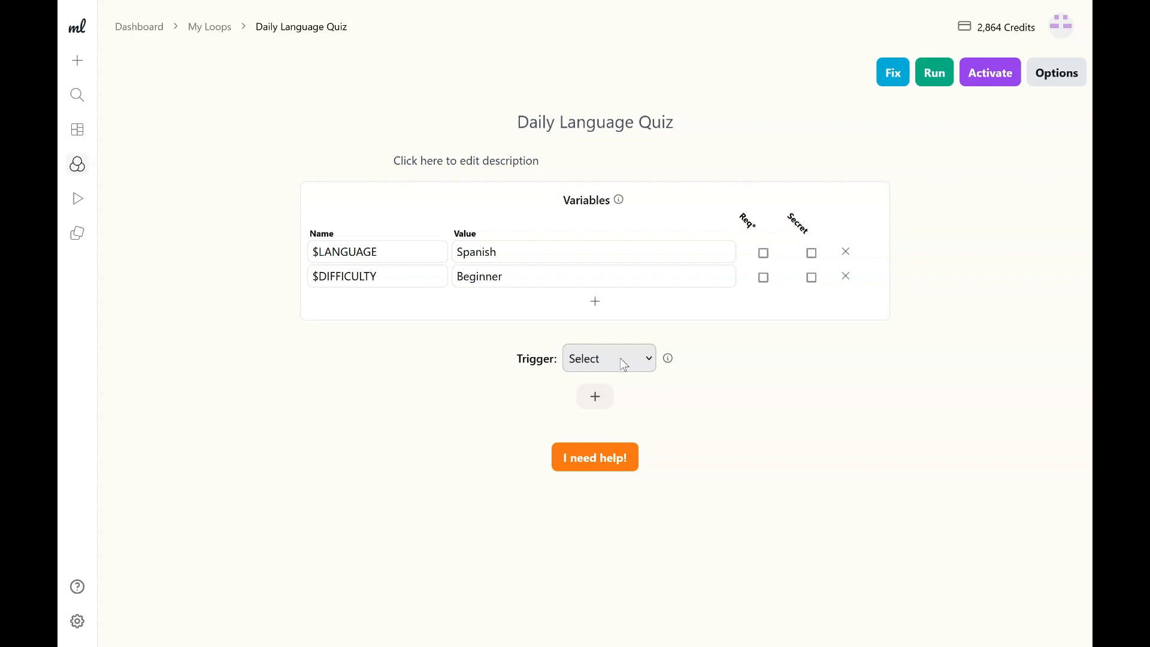
Set the loop's trigger to Time.
click(608, 397)
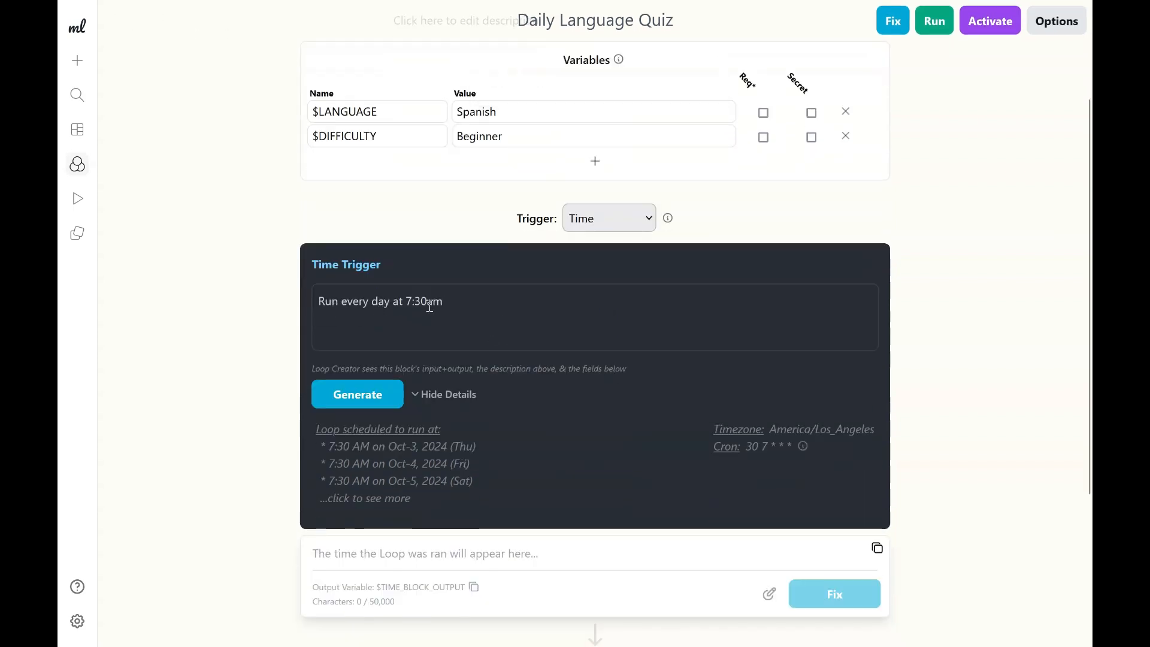
drag(465, 303, 267, 297)
scroll(485, 311, up, 1)
click(482, 349)
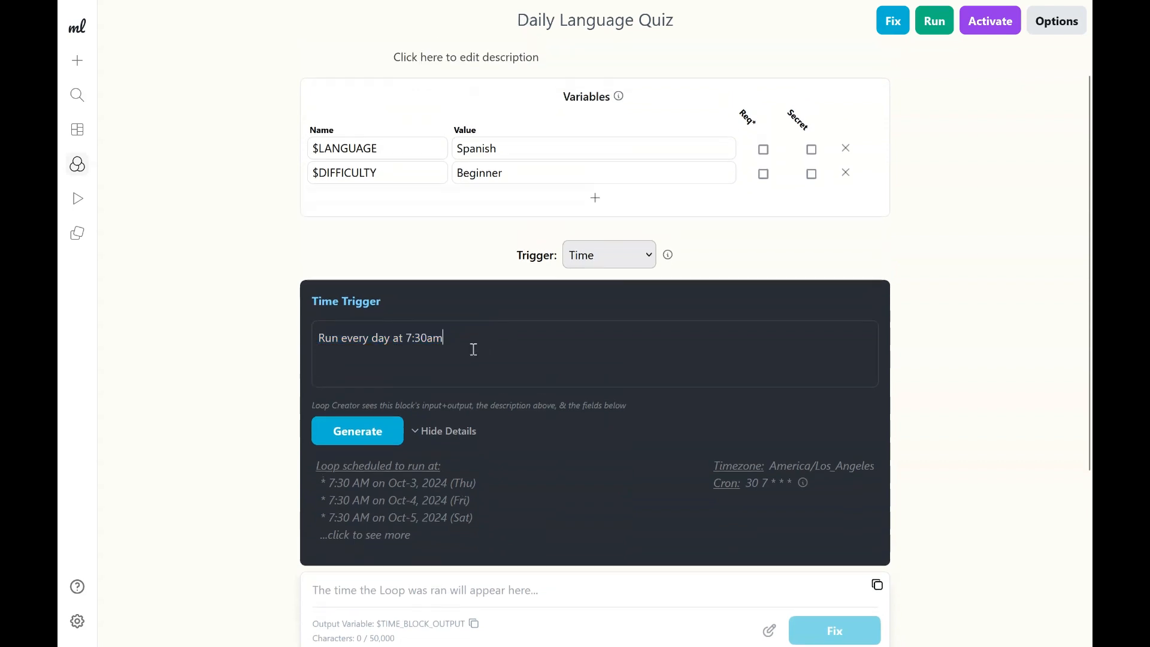
scroll(472, 349, up, 1)
double_click(326, 371)
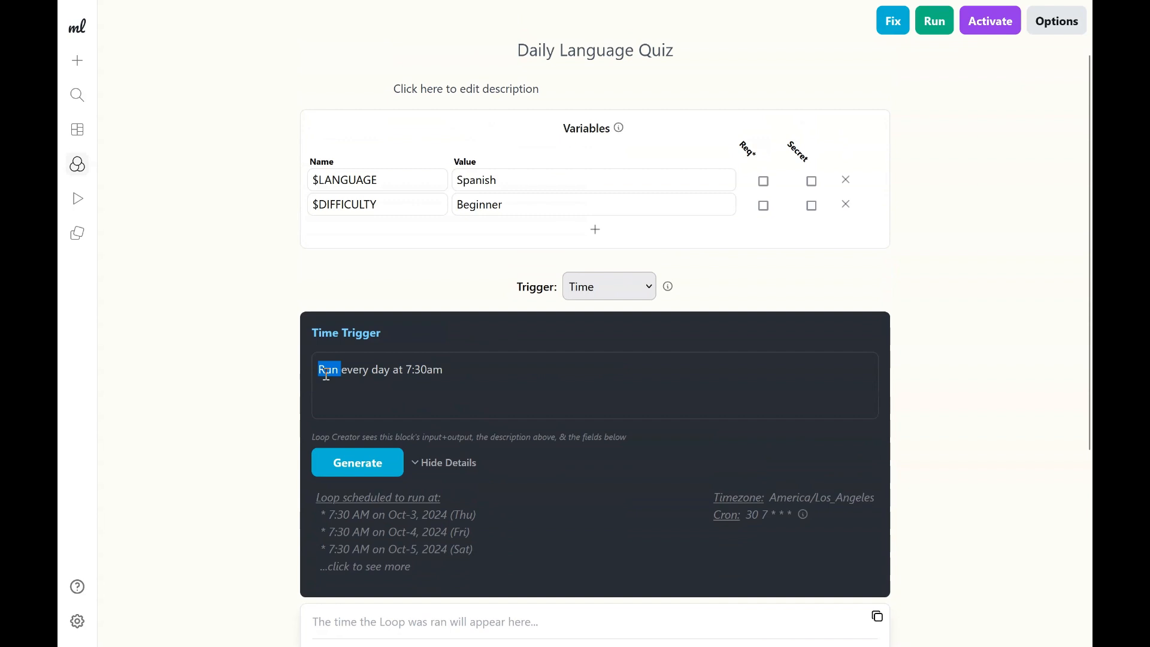
click(329, 374)
Change the time trigger's description to "Run every day at 9:00am, noon, and 6:00pm" and regenerate its schedule.
click(413, 370)
key(BackSpace)
text(9)
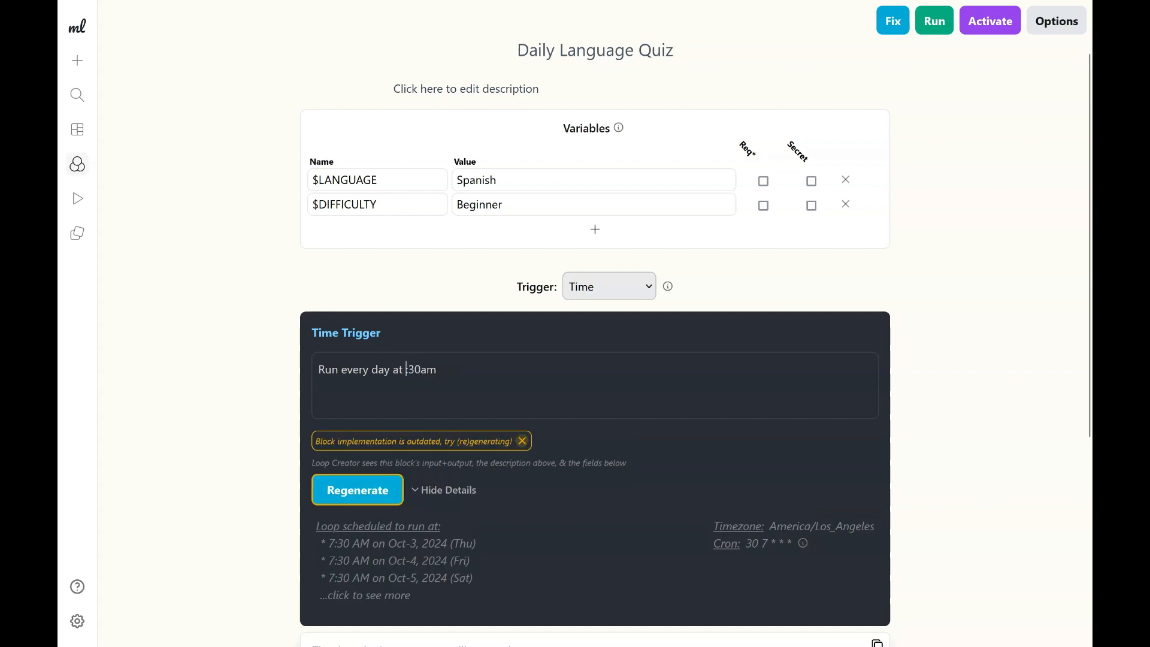
key(BackSpace)
key(BackSpace)
text(00)
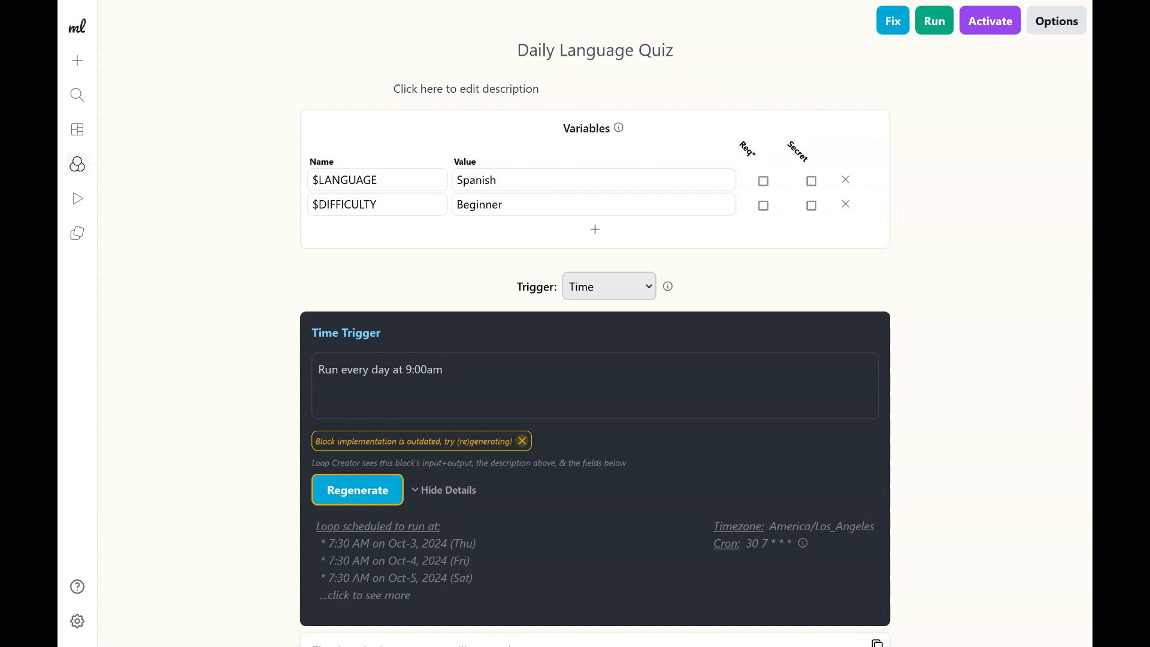
text(noon, and 6:00pm)
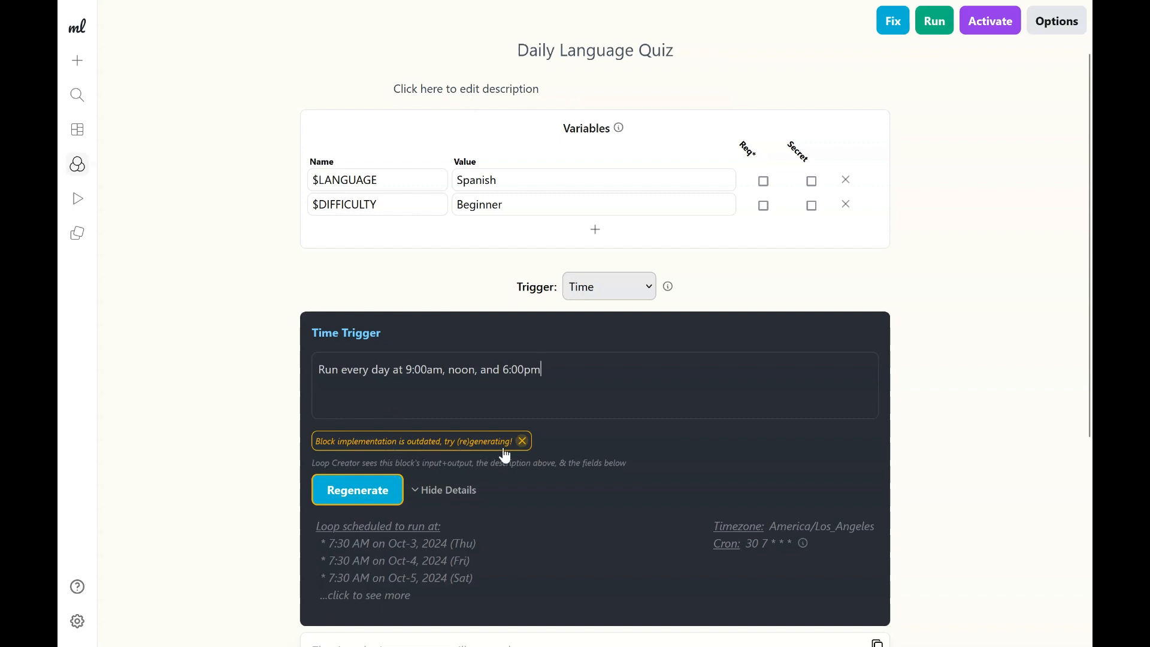
scroll(503, 461, down, 1)
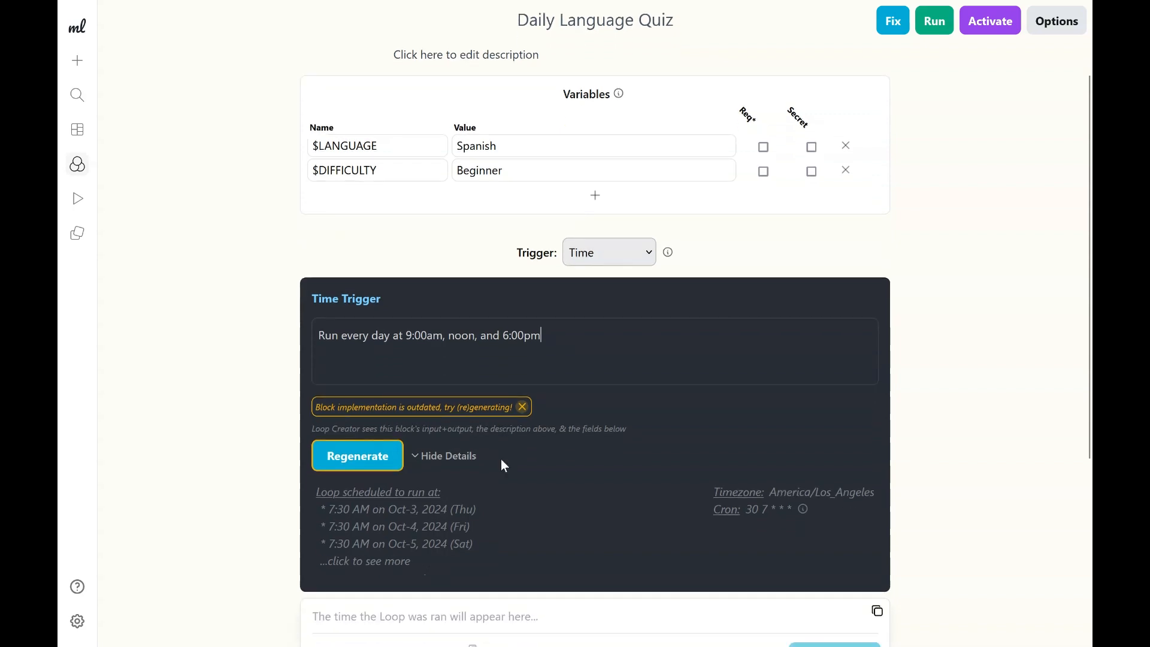
scroll(551, 358, down, 1)
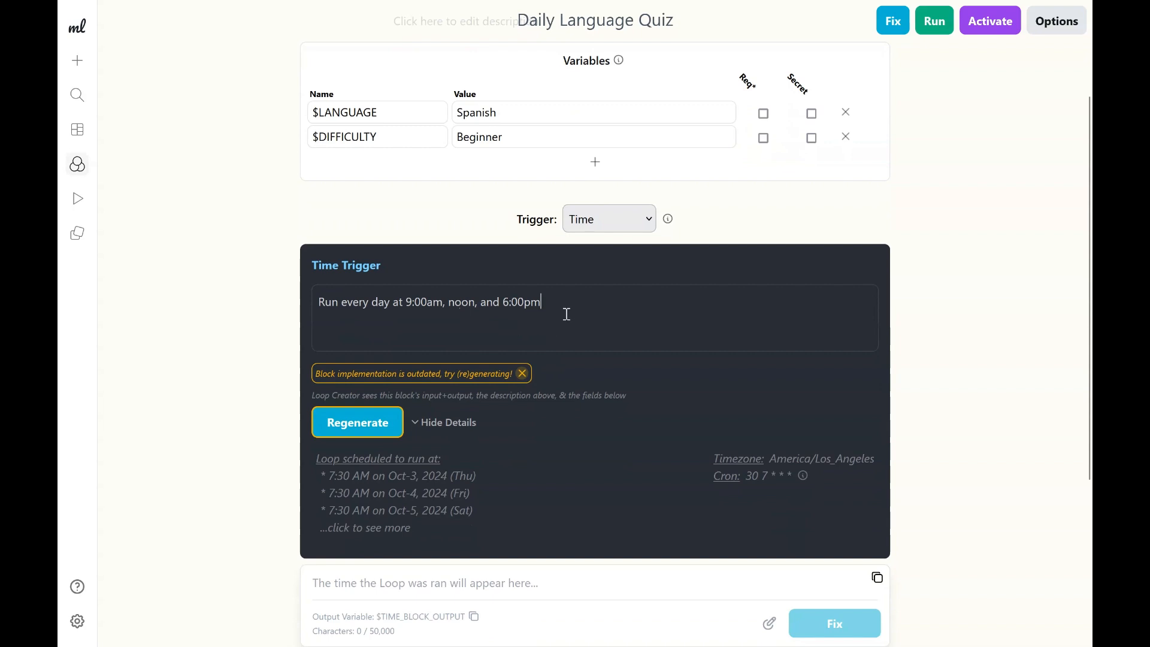
click(352, 425)
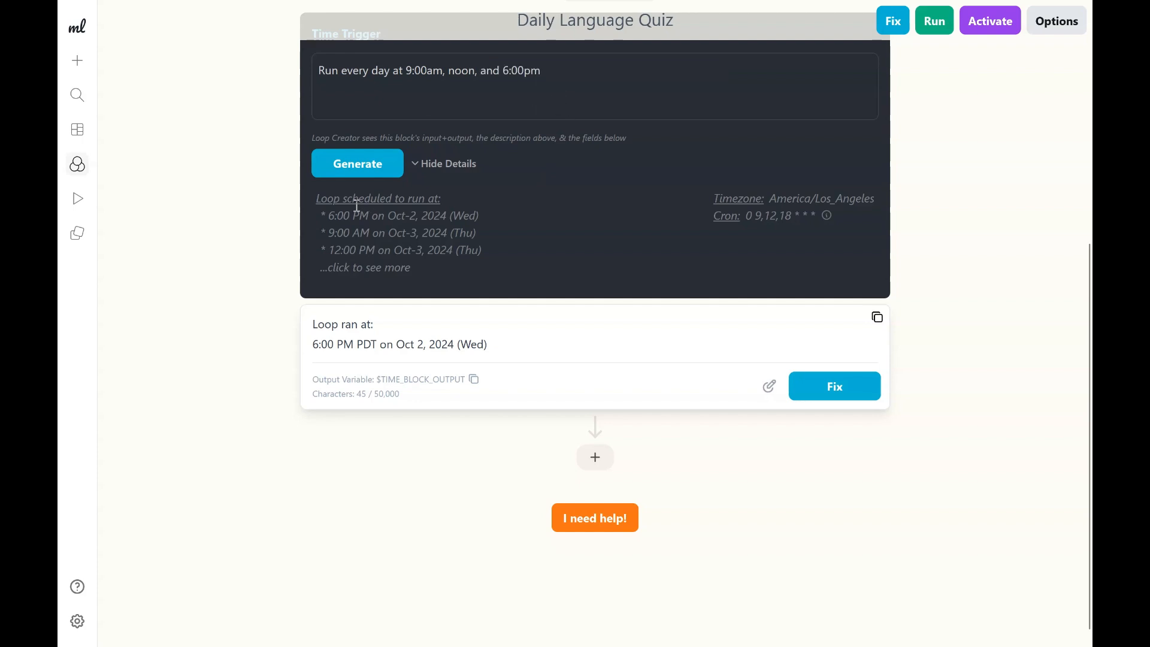
Expand the time trigger's list of scheduled runs and review the upcoming dates and times.
drag(344, 205, 457, 203)
click(457, 203)
click(393, 277)
scroll(393, 271, down, 1)
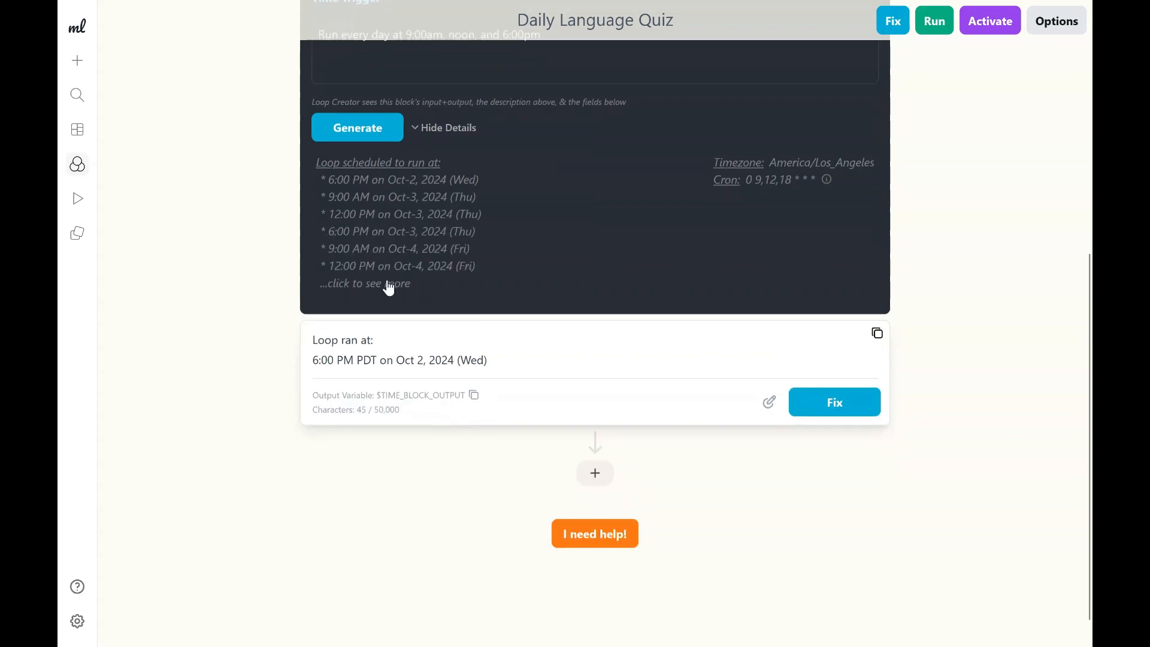
click(389, 283)
click(386, 338)
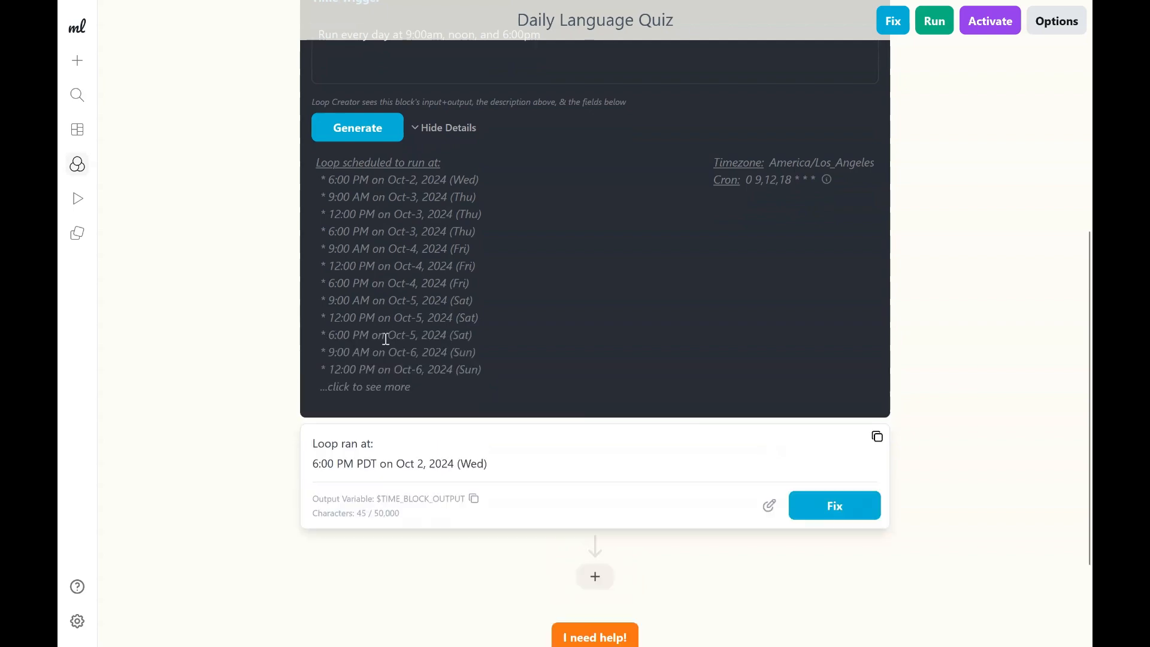
click(380, 395)
scroll(392, 381, down, 2)
scroll(457, 292, up, 6)
scroll(519, 403, up, 2)
scroll(519, 403, down, 8)
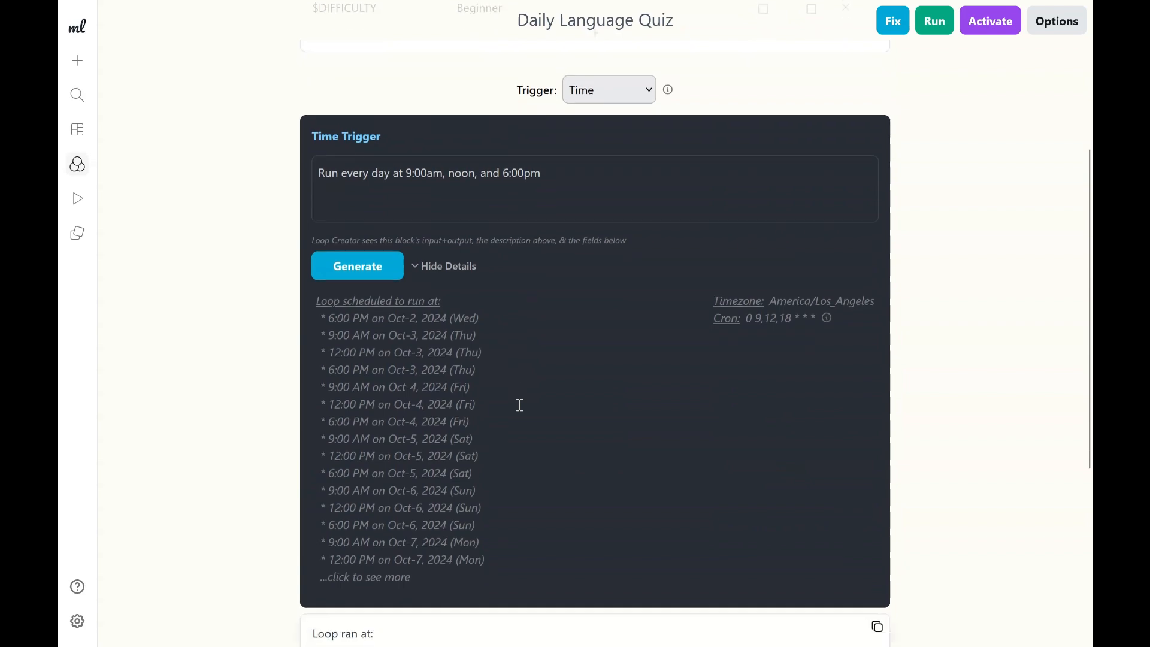
scroll(520, 405, up, 5)
click(587, 250)
Add an LLM block below the time trigger's output.
scroll(606, 261, down, 5)
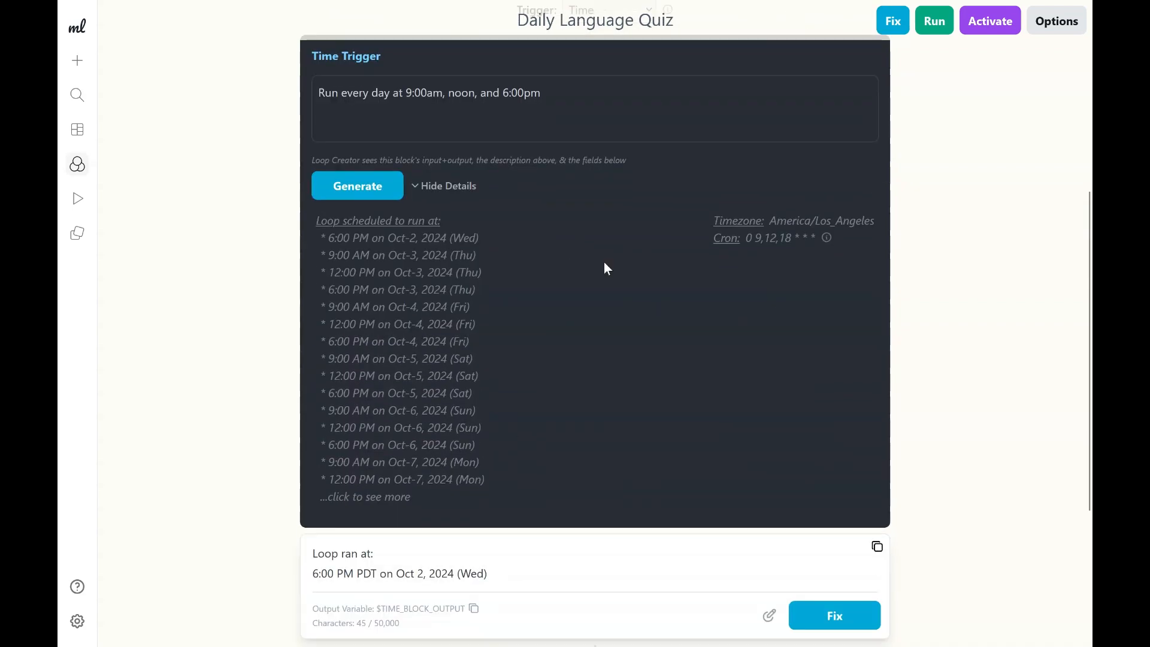
scroll(604, 268, down, 1)
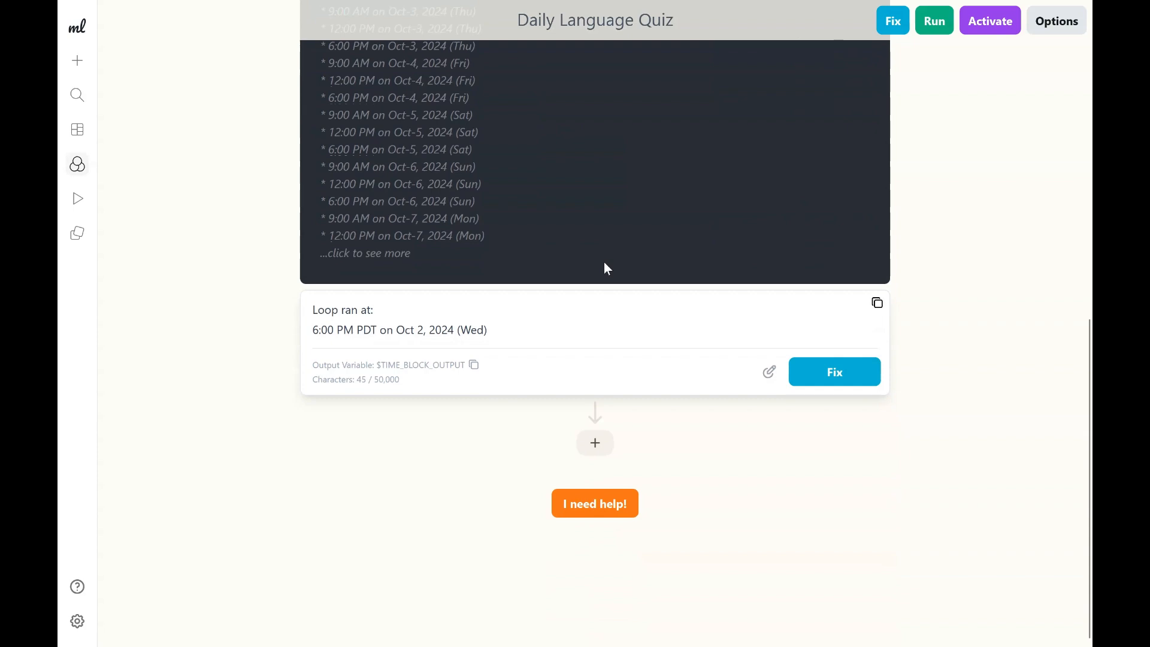
click(599, 449)
scroll(599, 448, down, 3)
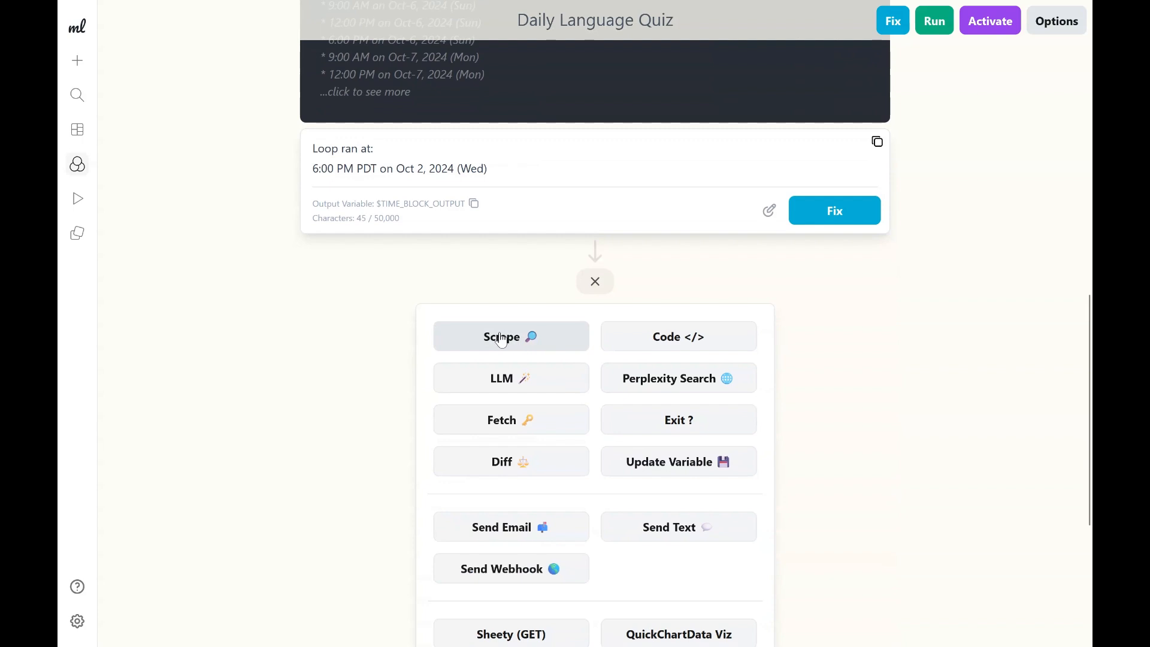
scroll(549, 566, down, 1)
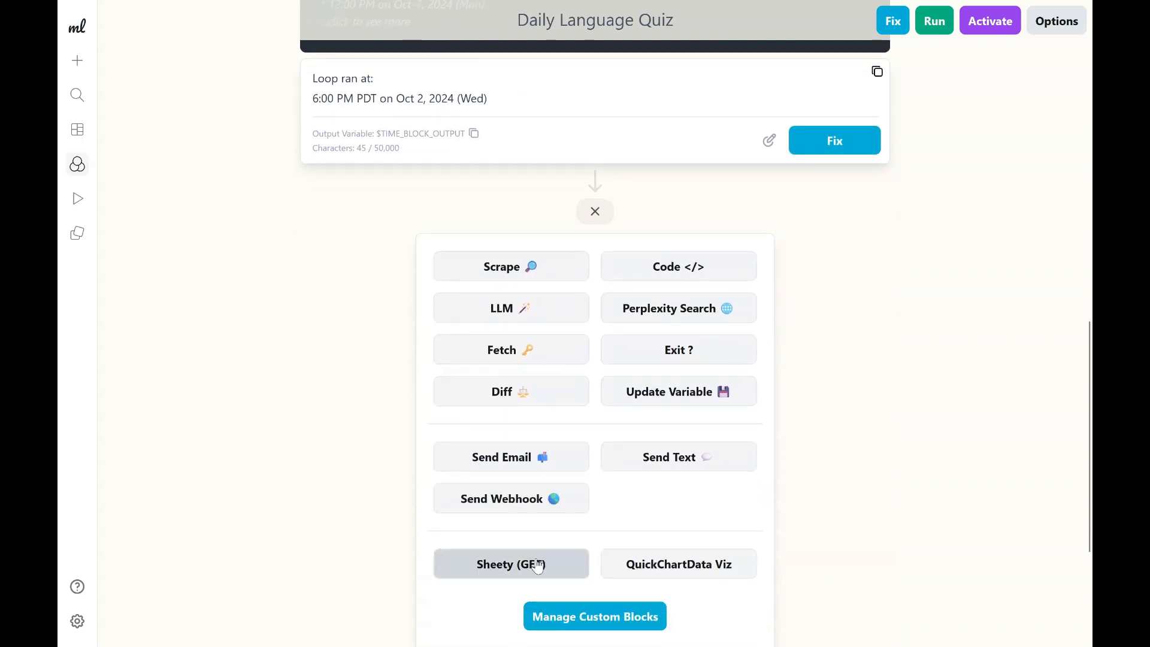
click(527, 310)
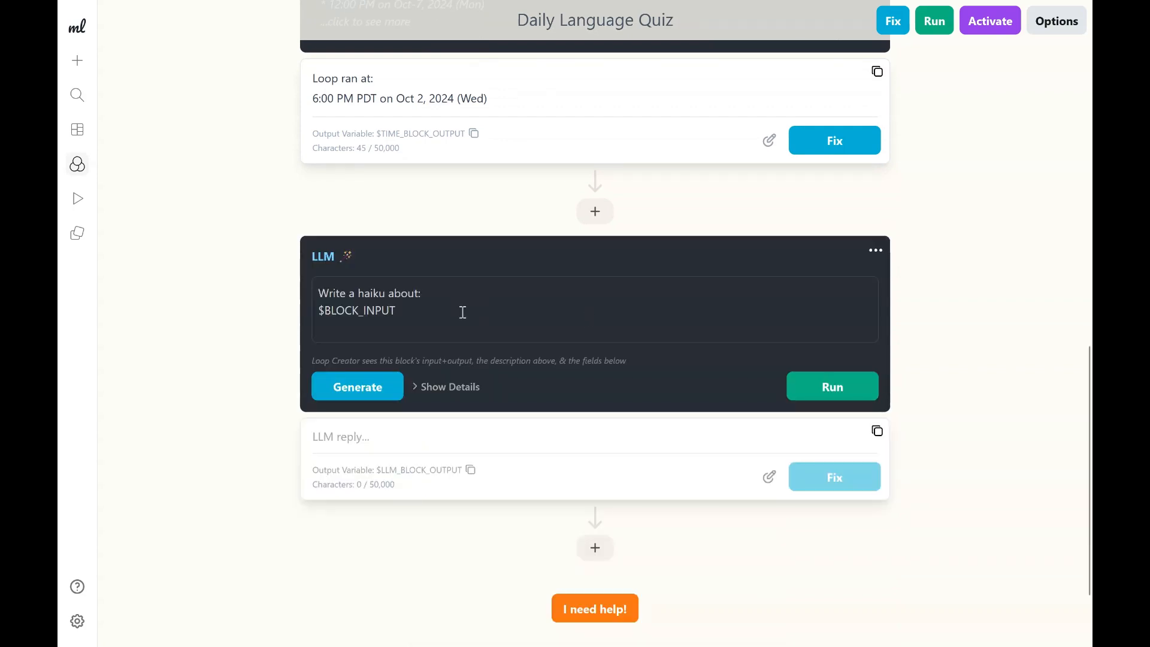
Replace the LLM block's haiku description with "Create a 5 question vocabulary quiz on".
drag(455, 310, 239, 275)
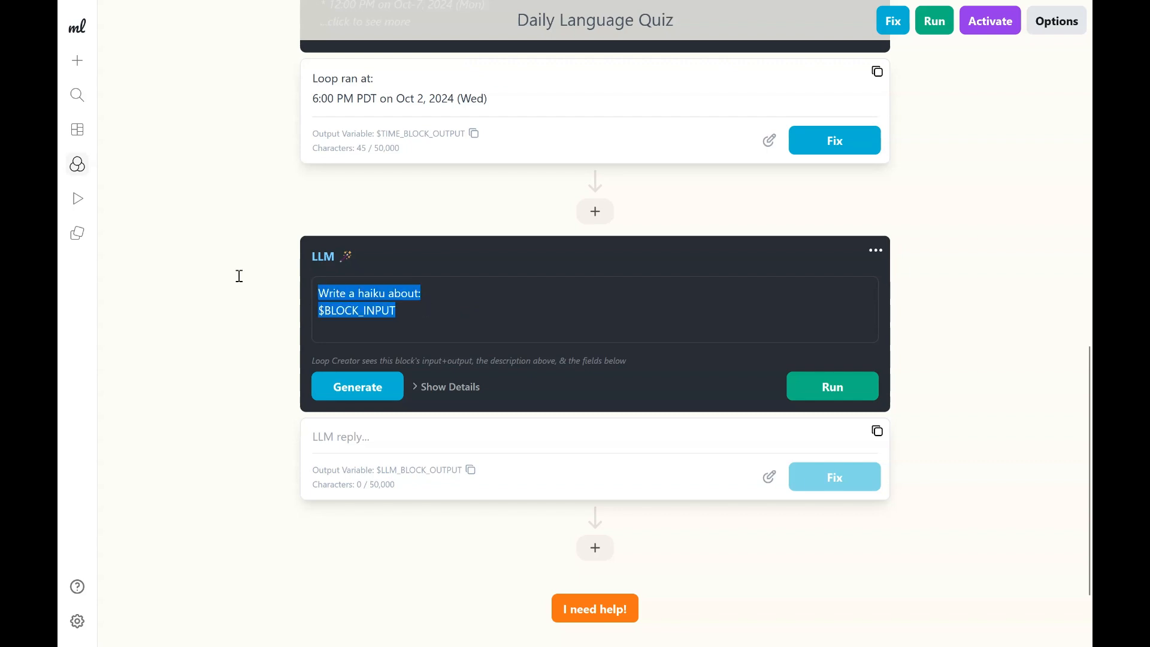
key(BackSpace)
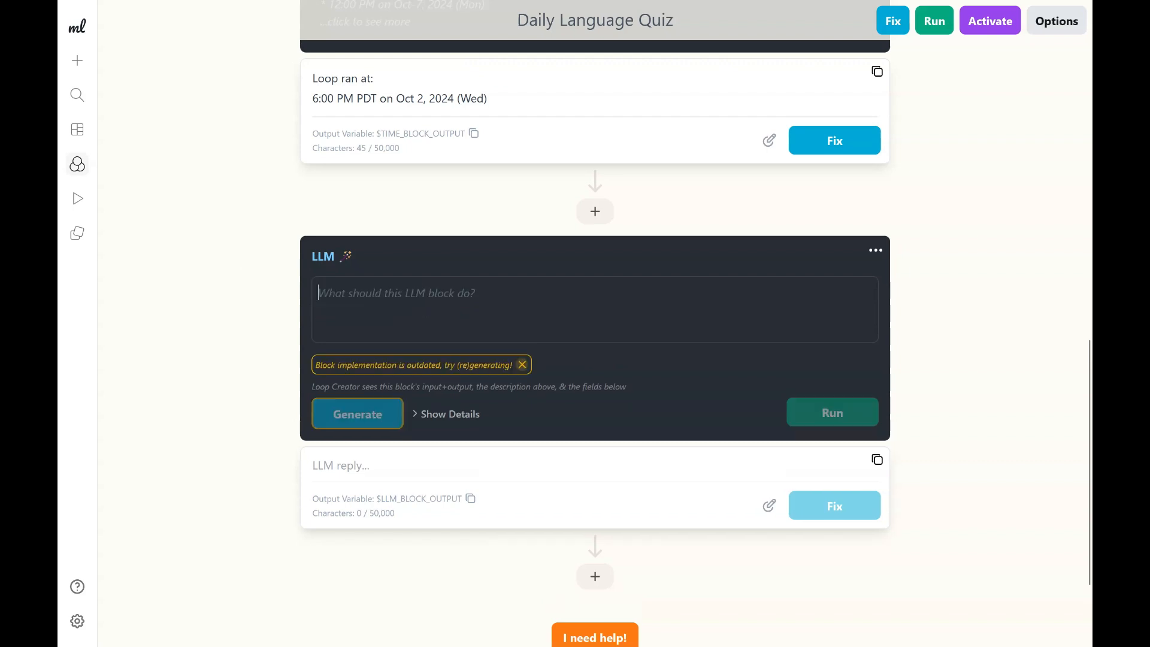
text(C)
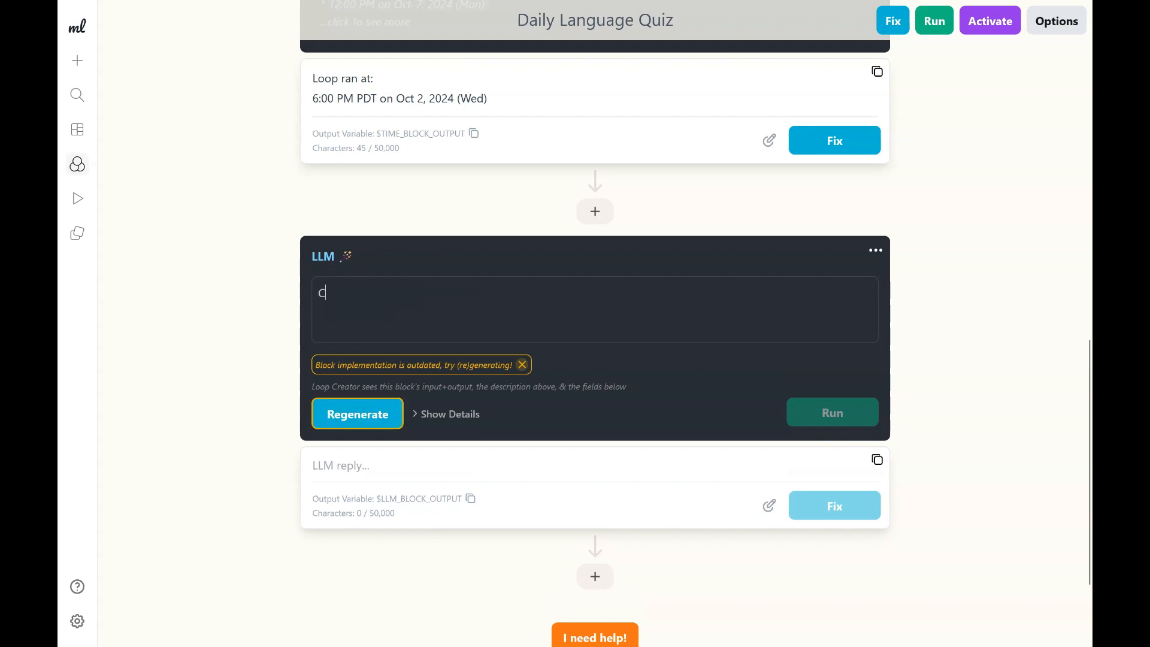
text(reate a)
key(BackSpace)
key(BackSpace)
key(BackSpace)
text(5 quie)
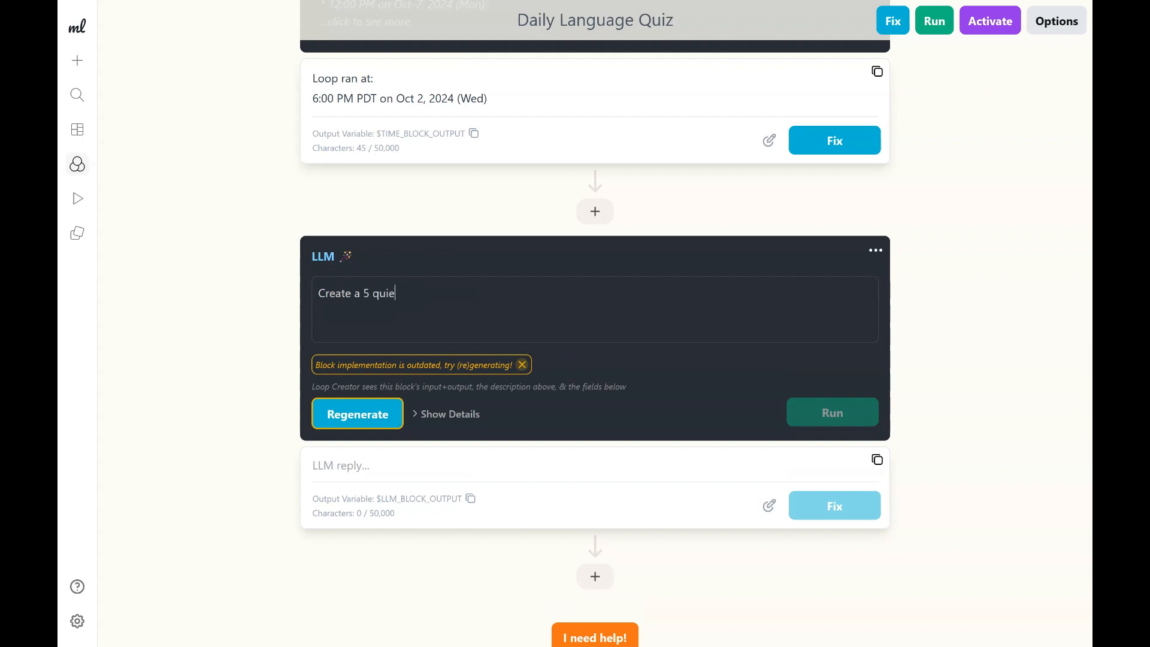
text(sestion vocabulary quiz on)
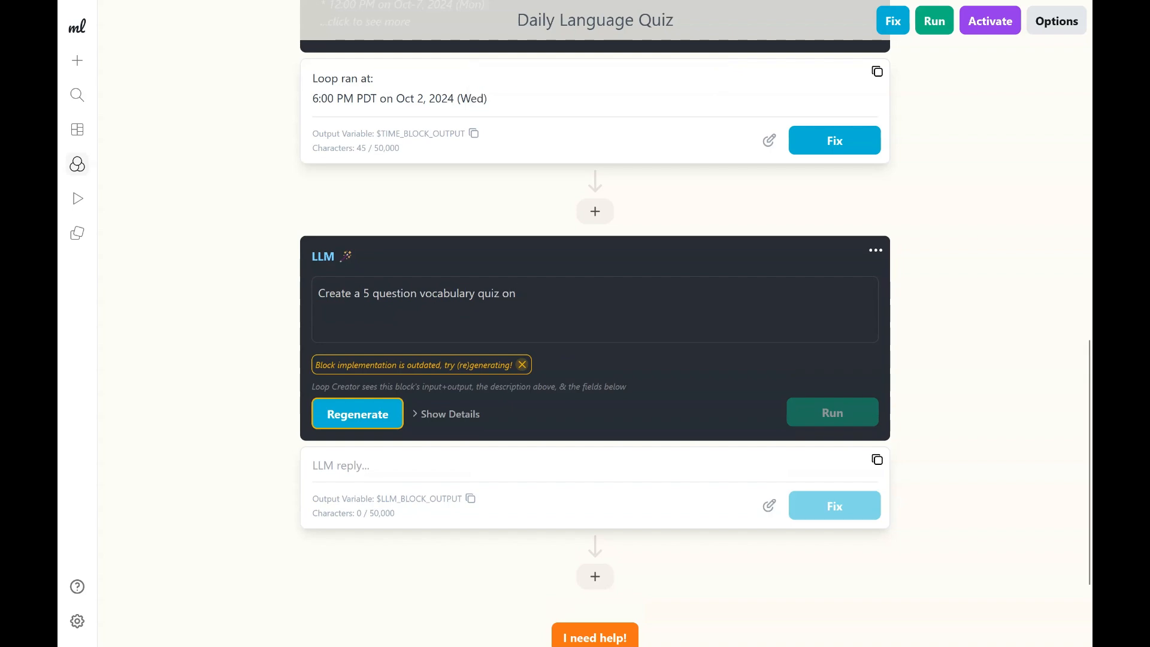
Copy the $LANGUAGE variable name from the loop's variables and add it at the end of the LLM block's description.
scroll(432, 224, up, 15)
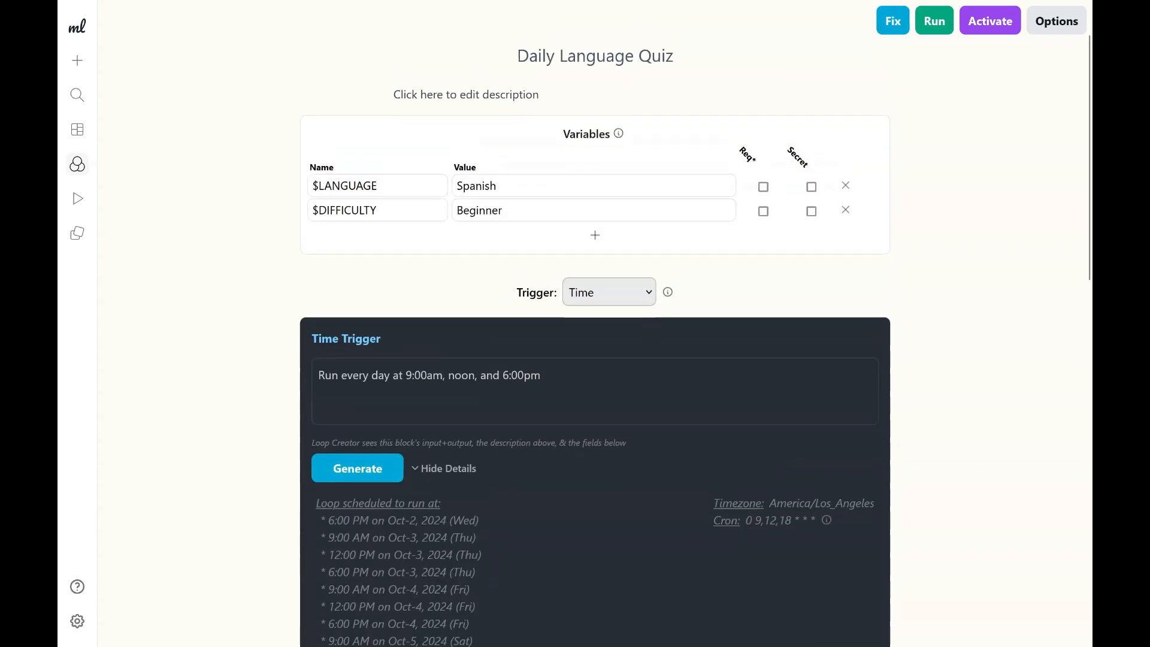
drag(391, 254, 279, 249)
key(ctrl+c)
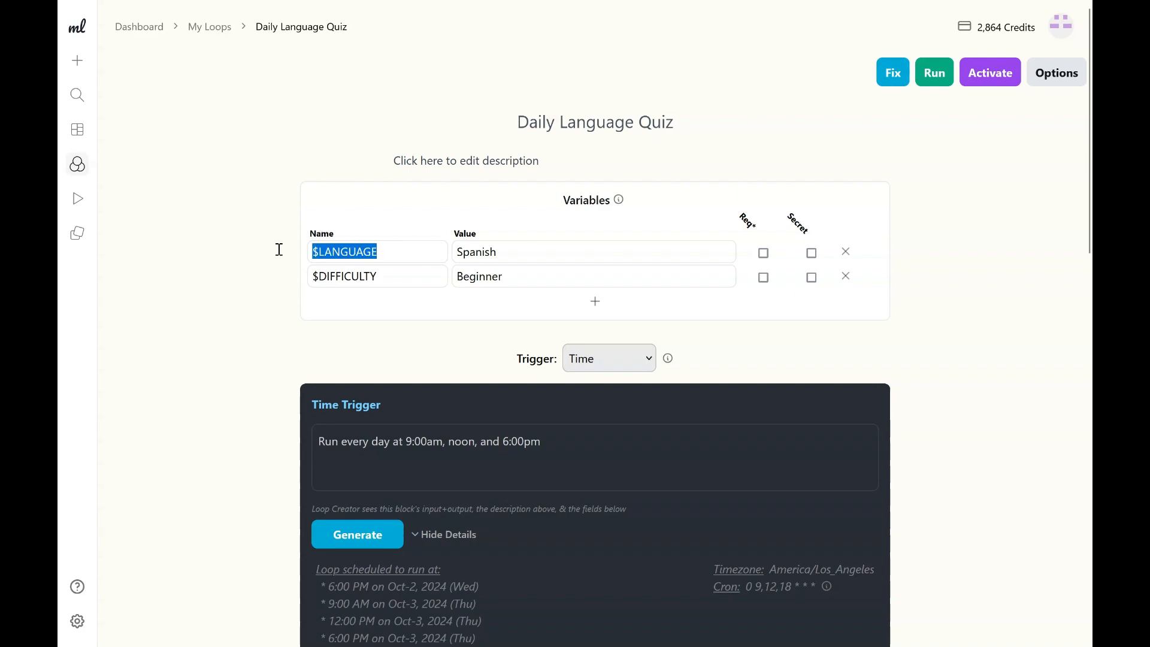
scroll(419, 337, down, 10)
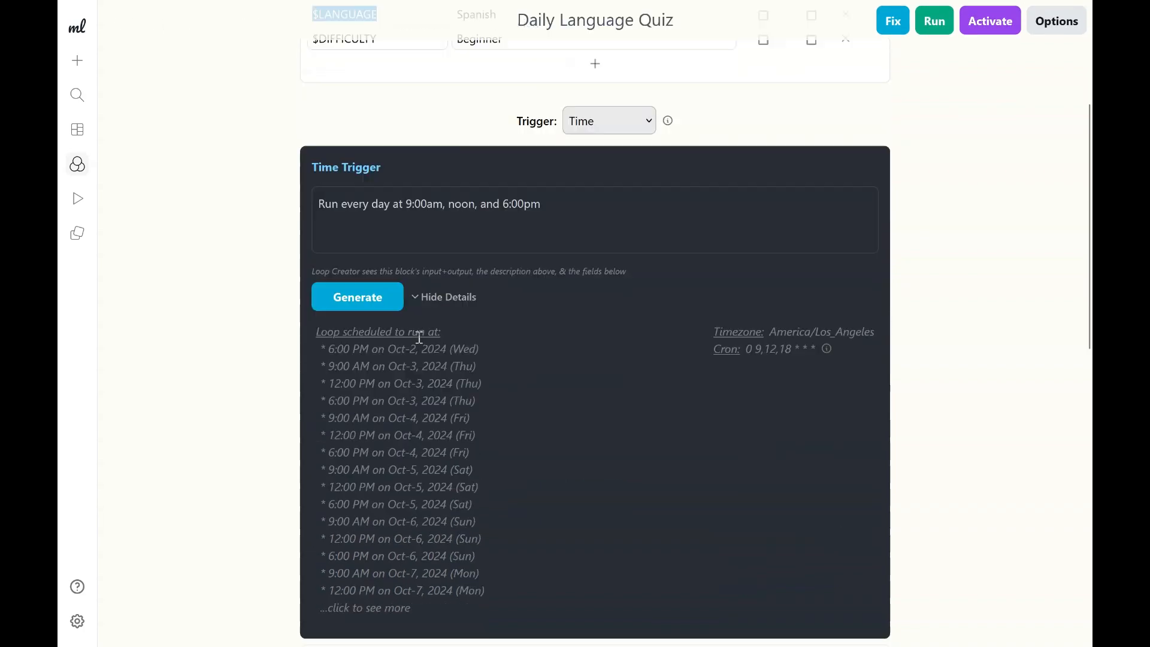
scroll(419, 337, down, 1)
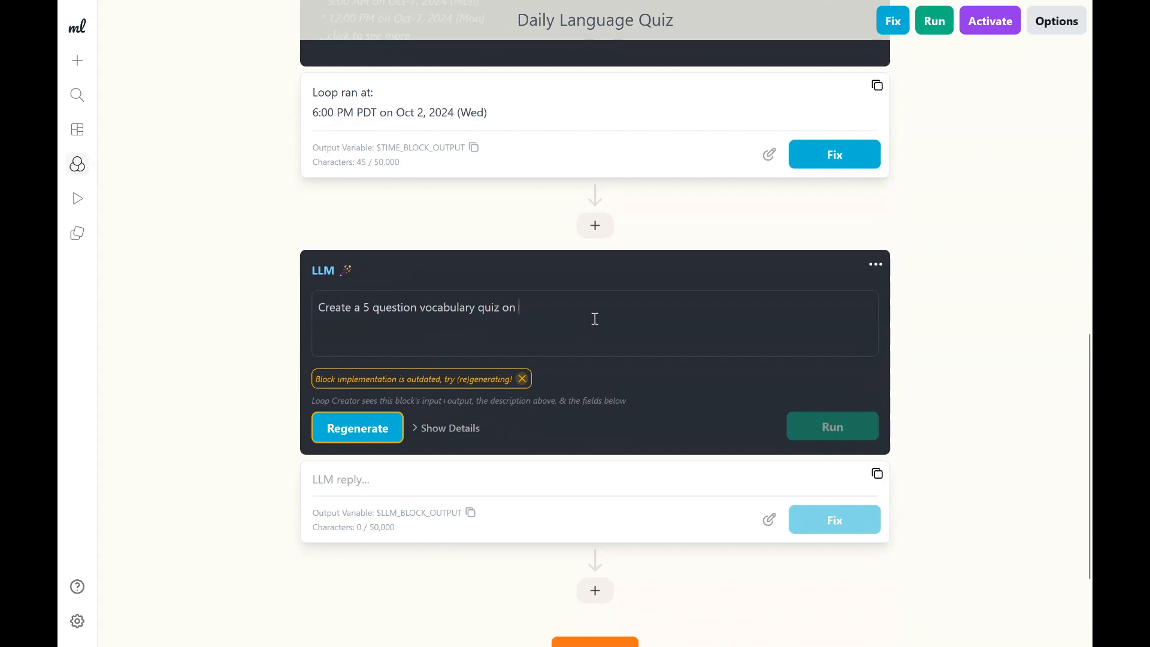
key(ctrl+v)
scroll(548, 308, up, 11)
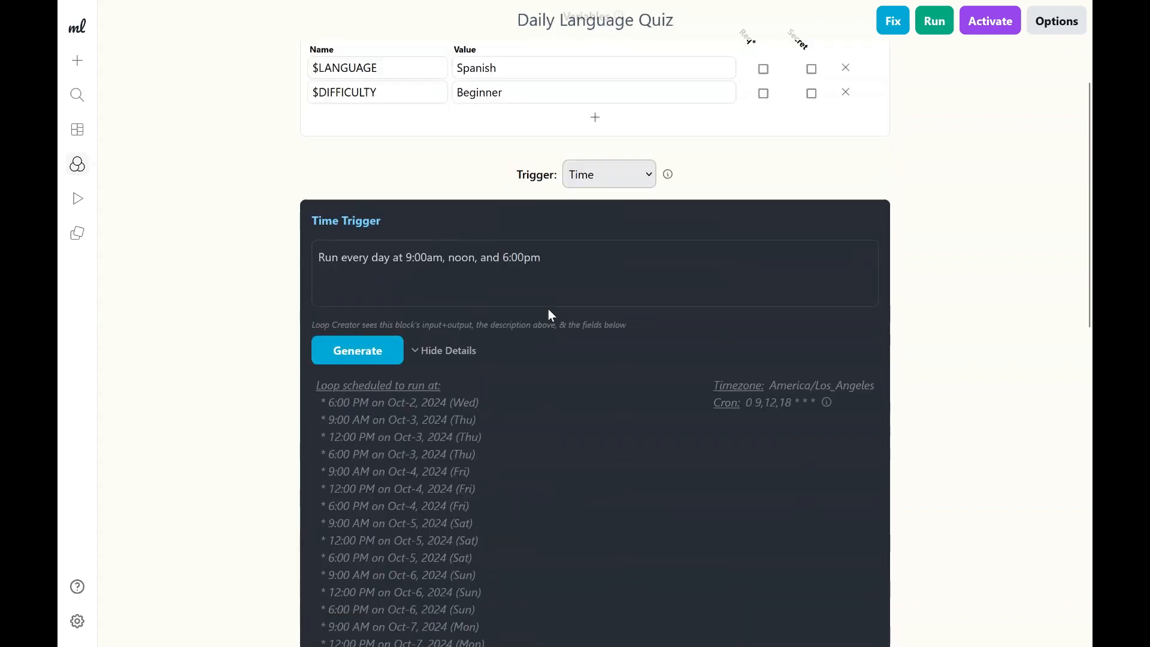
double_click(488, 185)
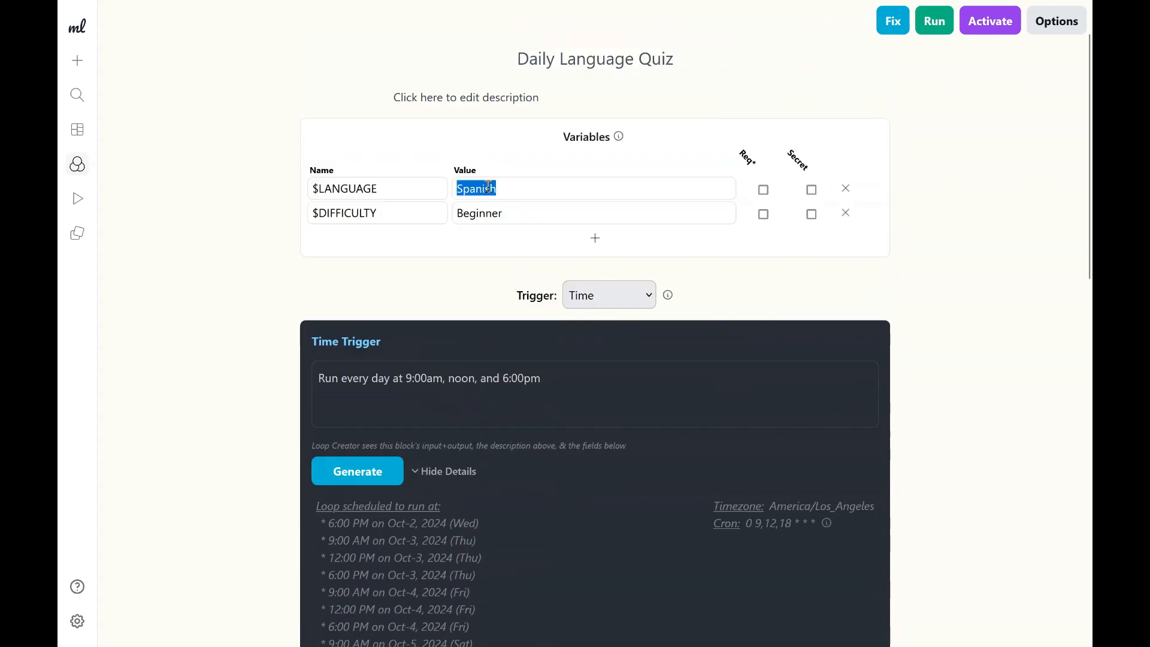
scroll(495, 189, down, 10)
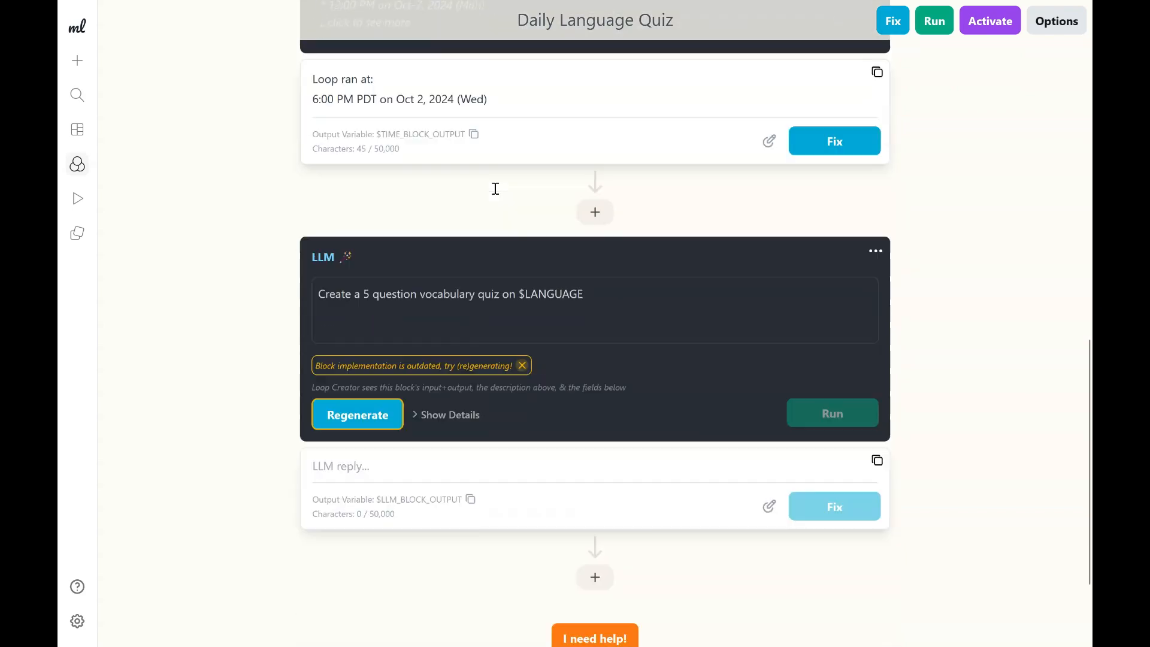
double_click(578, 285)
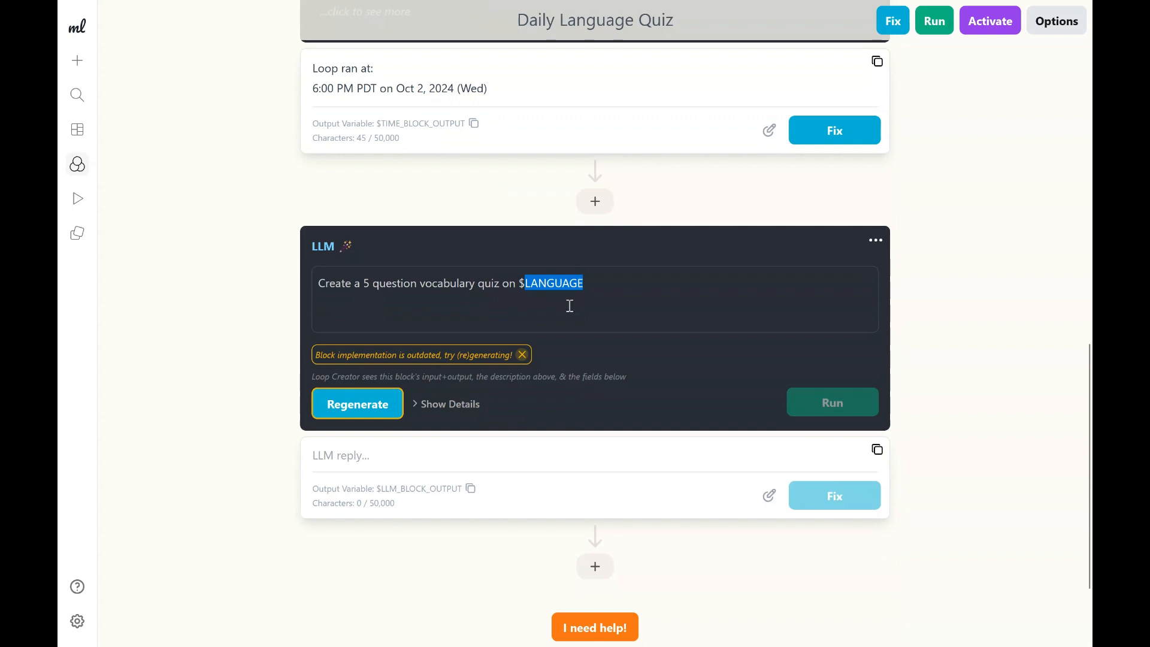
Append "at a difficulty level of $DIFFICULTY" to the LLM block's description, copying the variable name, and regenerate the block.
click(604, 286)
text(at a )
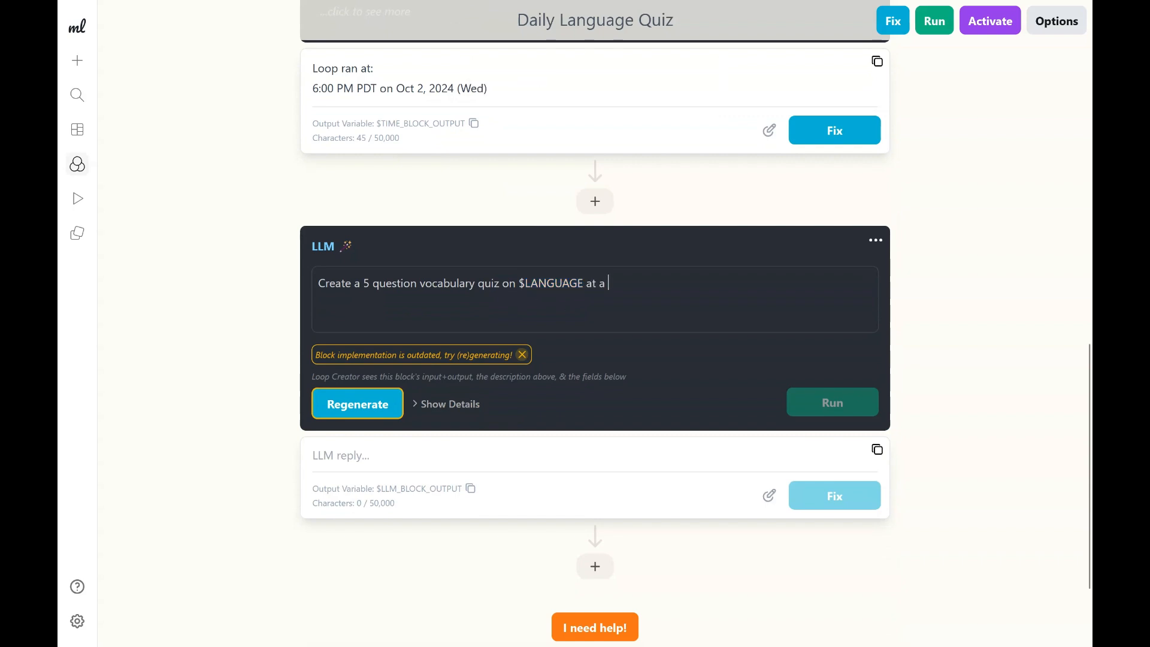
text(difficulty level of)
scroll(574, 195, up, 15)
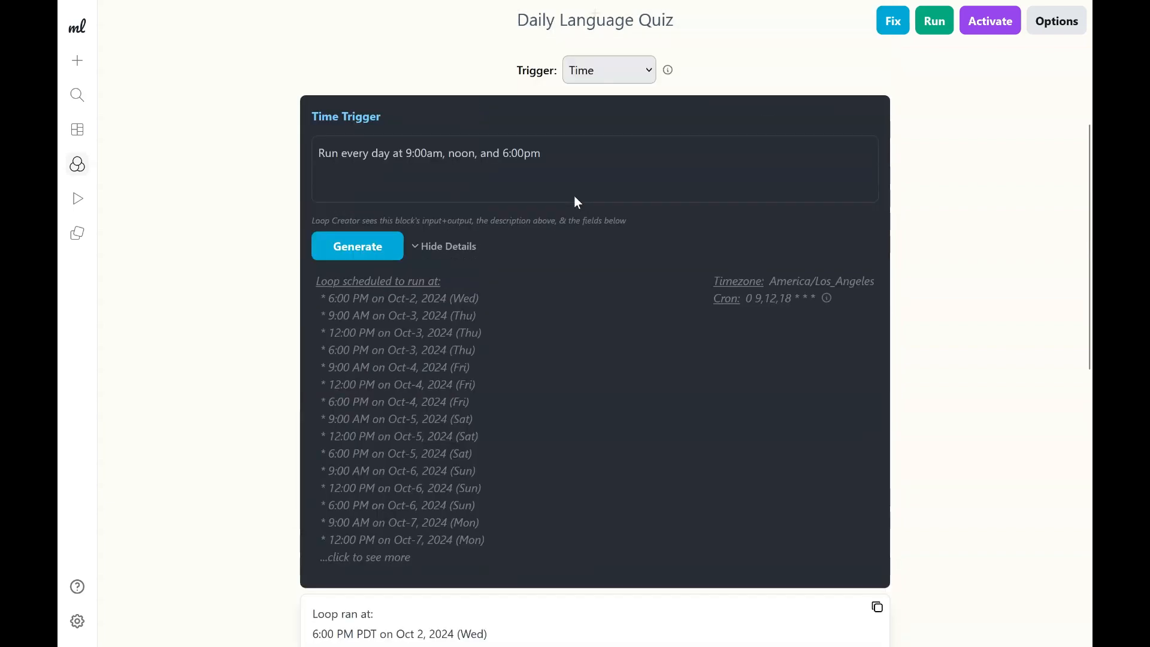
drag(383, 265, 258, 263)
key(ctrl+c)
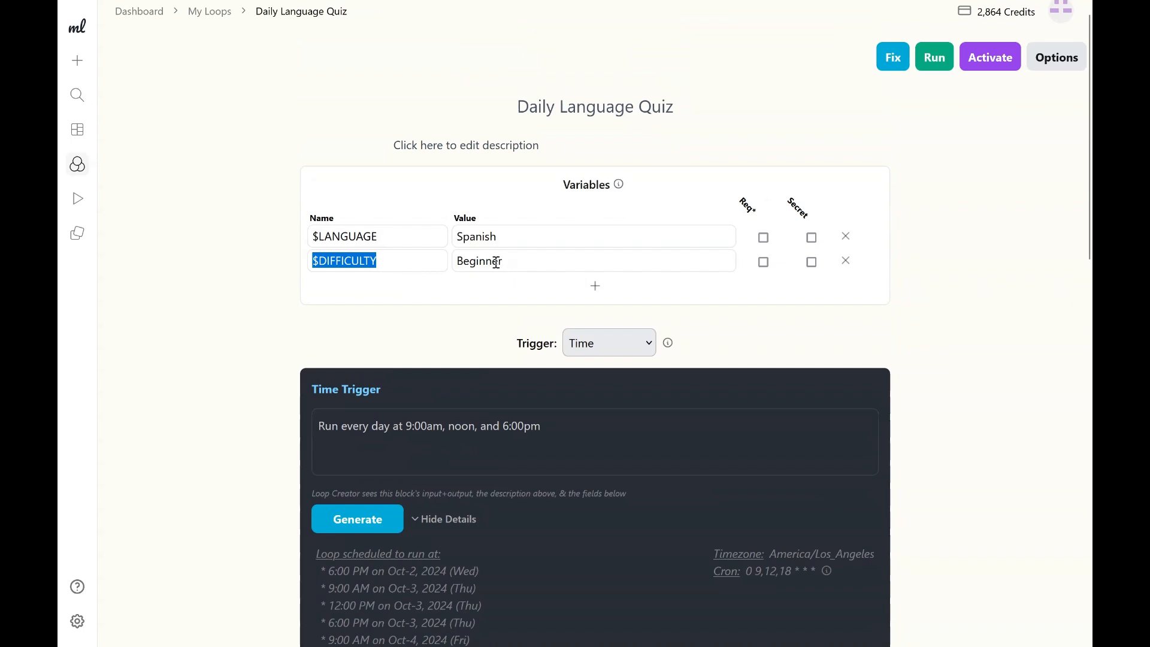
scroll(504, 262, down, 15)
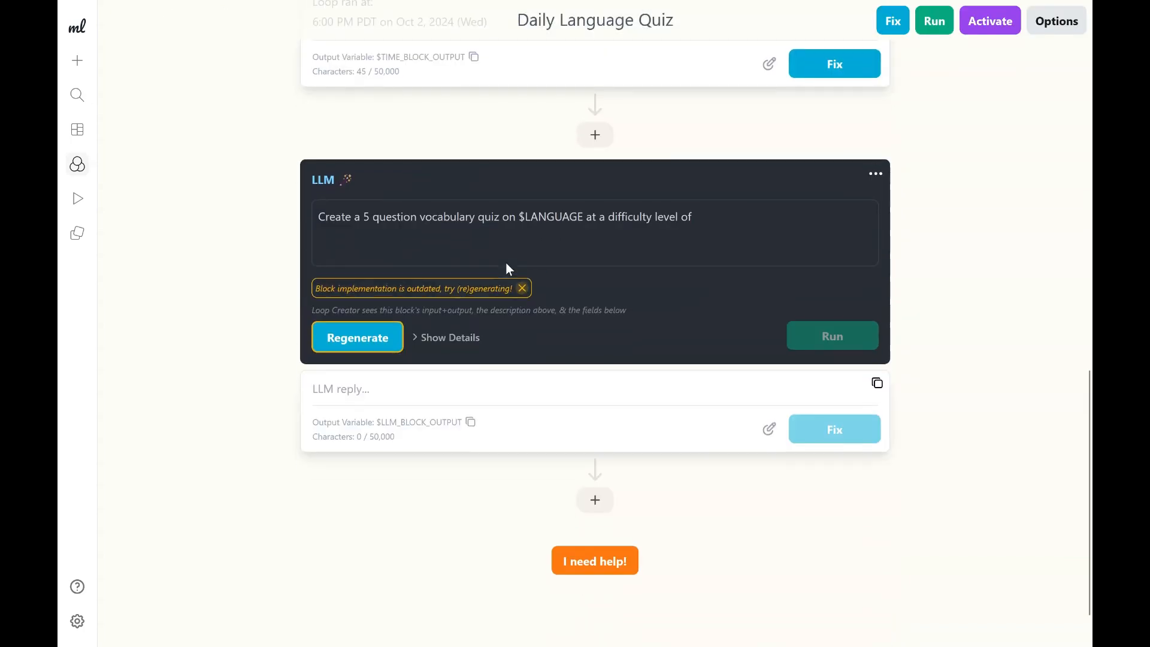
click(785, 226)
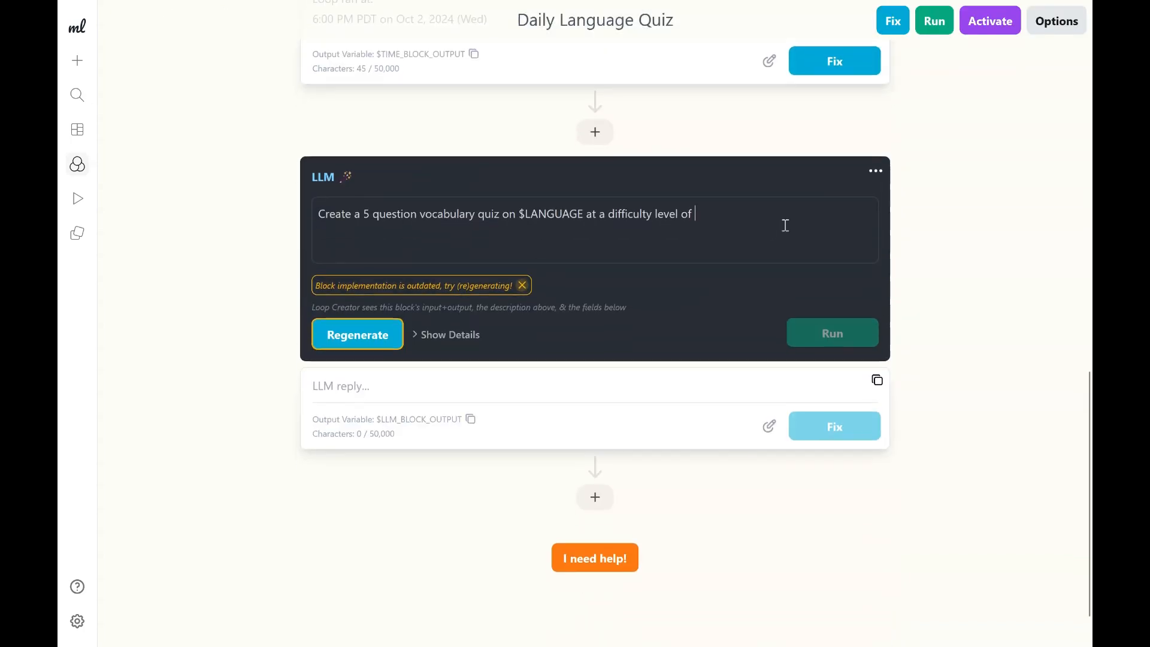
key(ctrl+v)
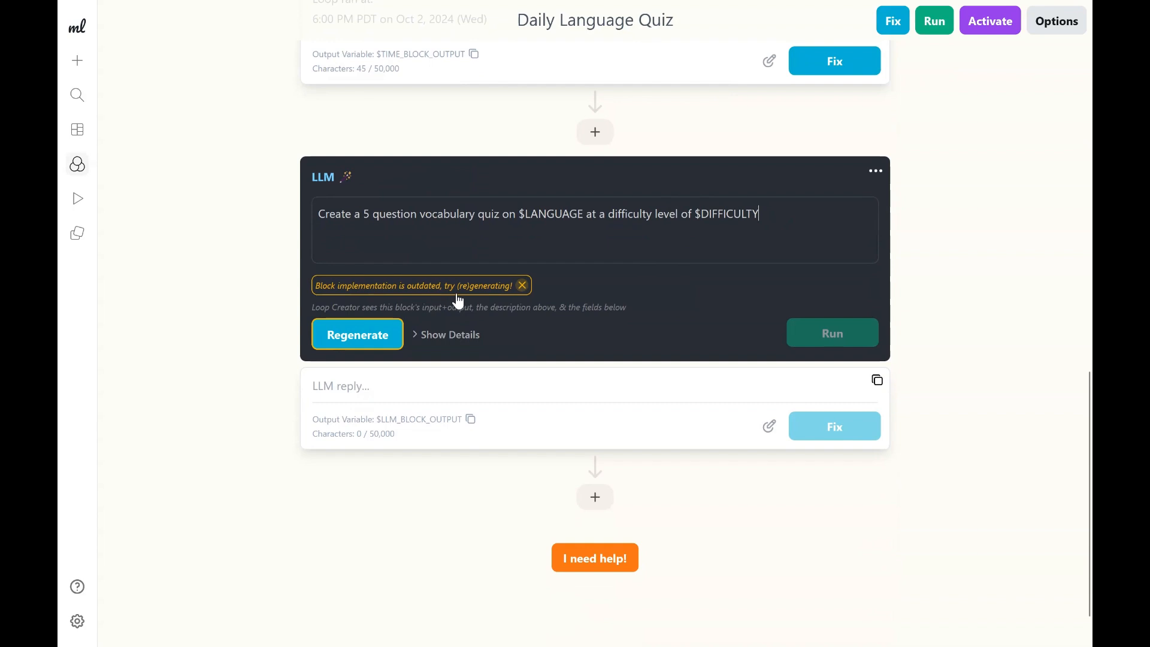
click(348, 343)
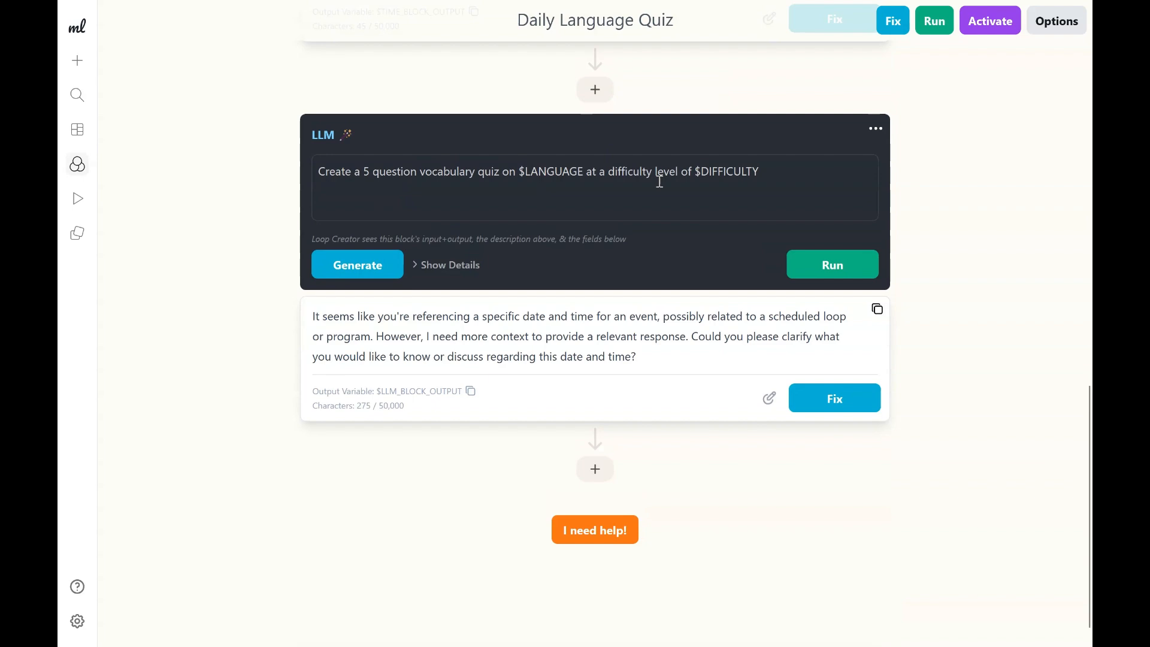
Read the LLM block's reply and compare it with the time trigger's output above.
scroll(598, 313, up, 4)
scroll(593, 335, up, 3)
scroll(593, 336, down, 4)
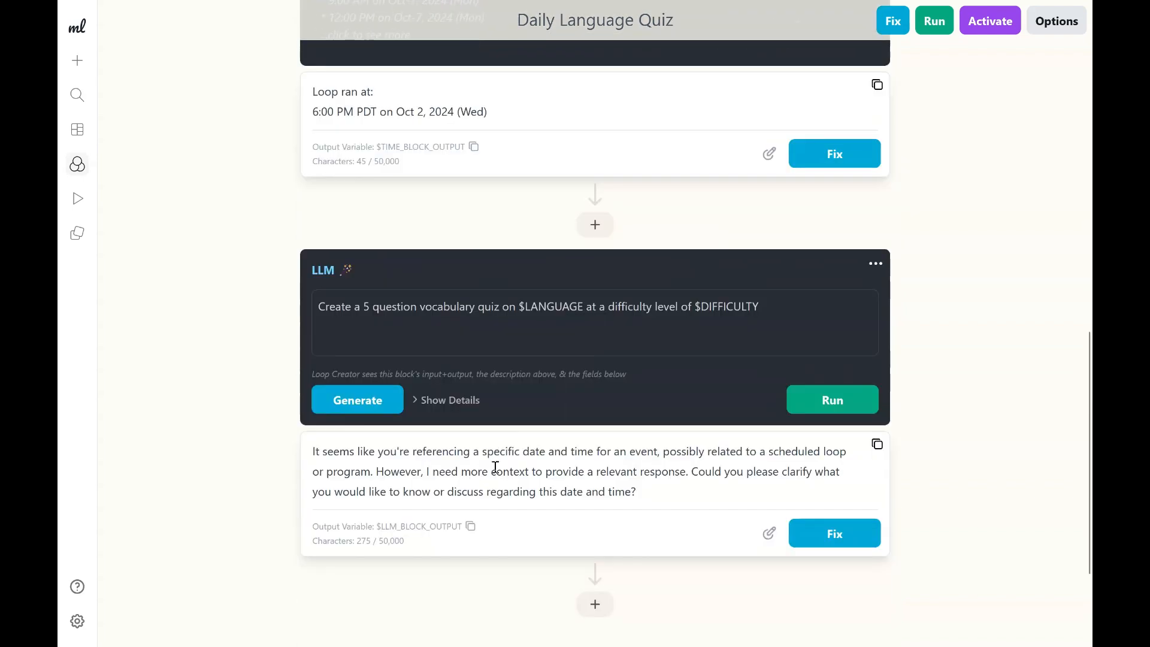
drag(526, 455, 597, 468)
click(597, 468)
scroll(597, 468, down, 1)
scroll(596, 468, down, 1)
drag(557, 432, 660, 447)
click(659, 448)
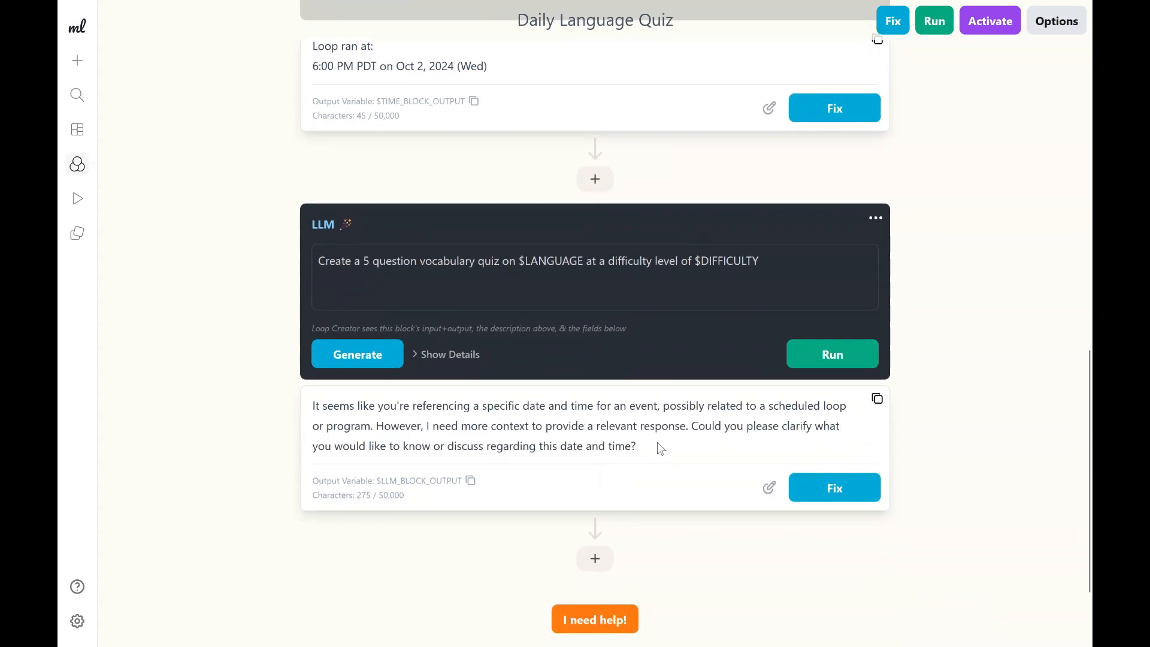
Generate the LLM block again from the same description to get a vocabulary quiz.
scroll(659, 449, up, 4)
click(358, 501)
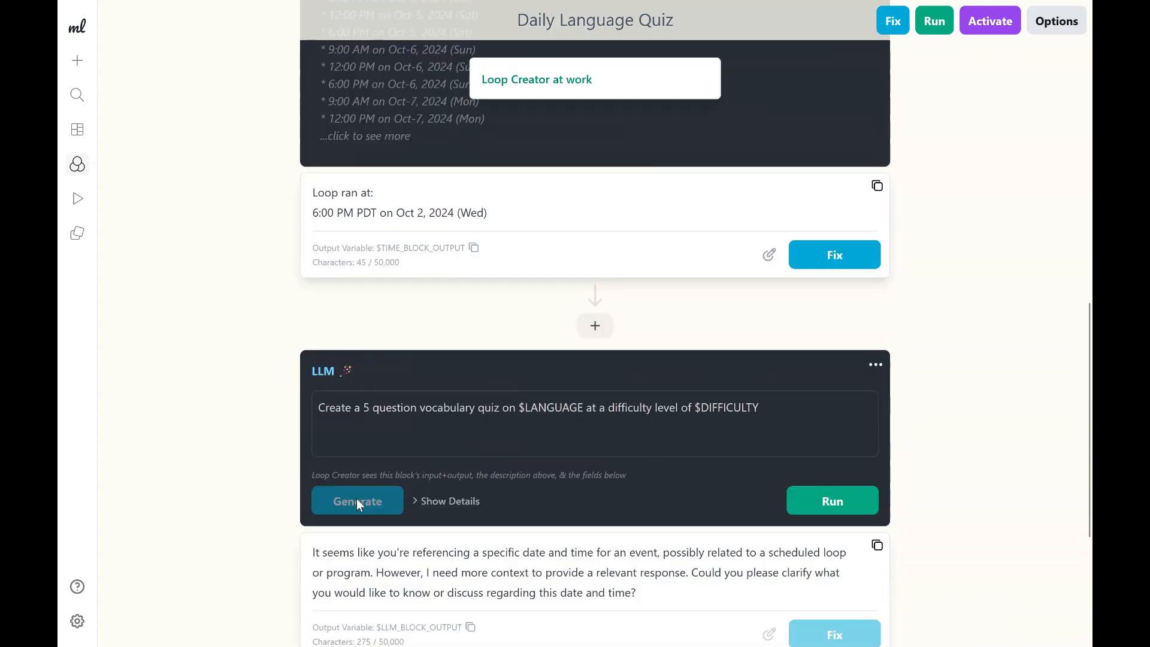
scroll(522, 541, down, 7)
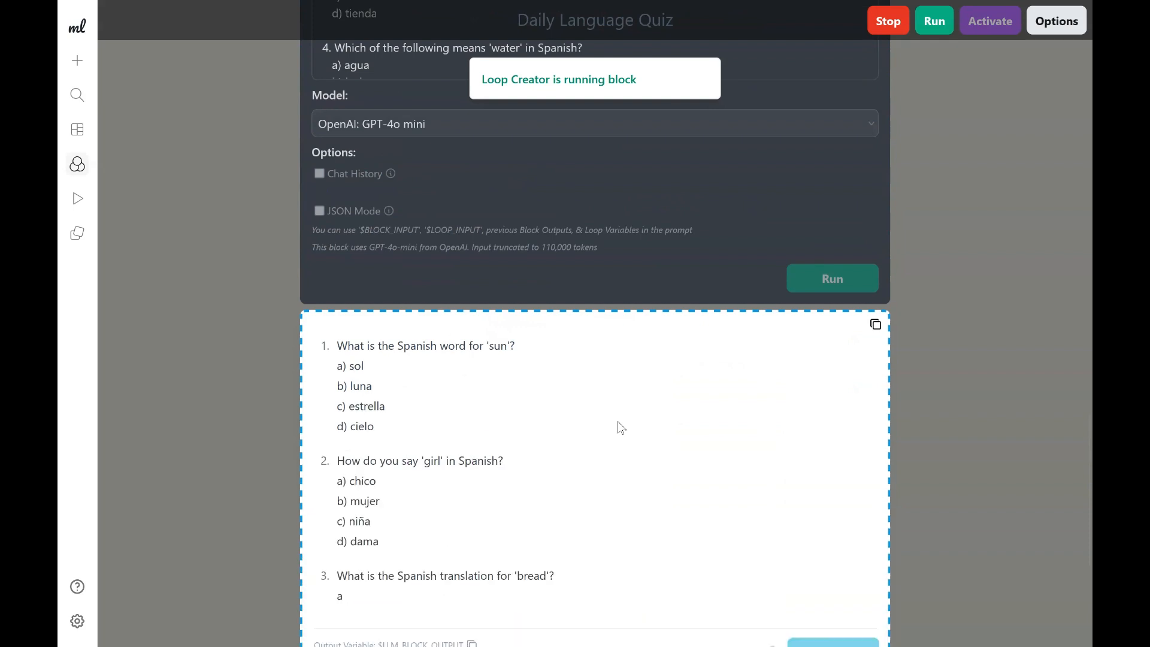
scroll(617, 422, down, 4)
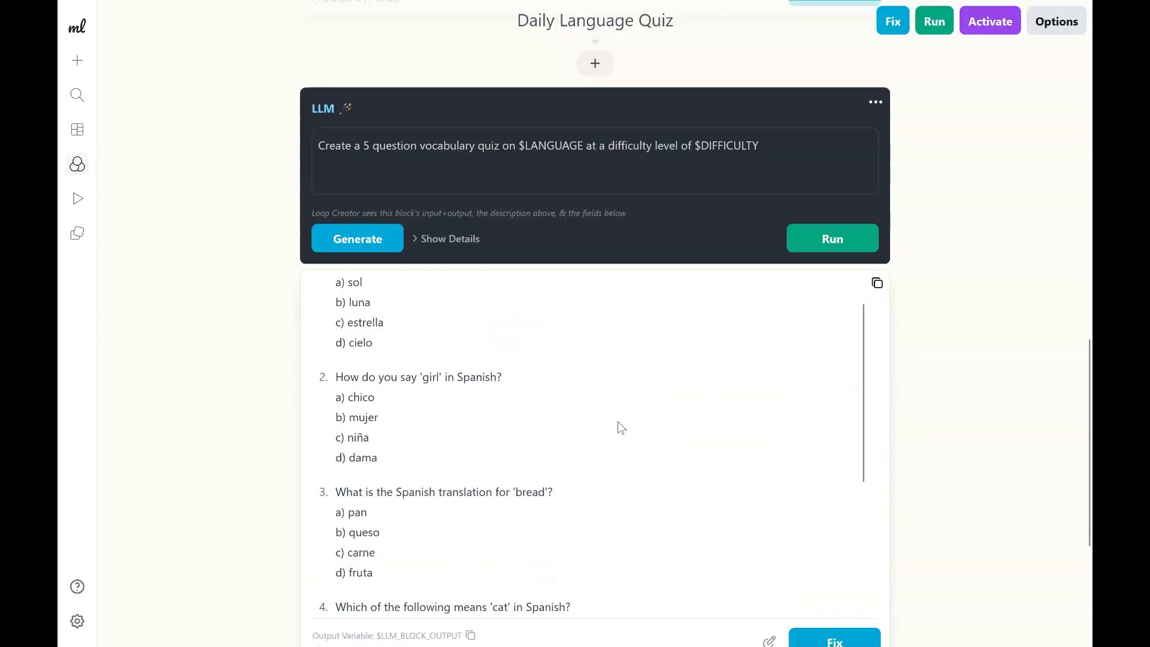
Review the generated quiz's questions and answer choices in the LLM block's output from start to end.
scroll(617, 422, down, 3)
scroll(529, 362, up, 5)
scroll(529, 361, up, 3)
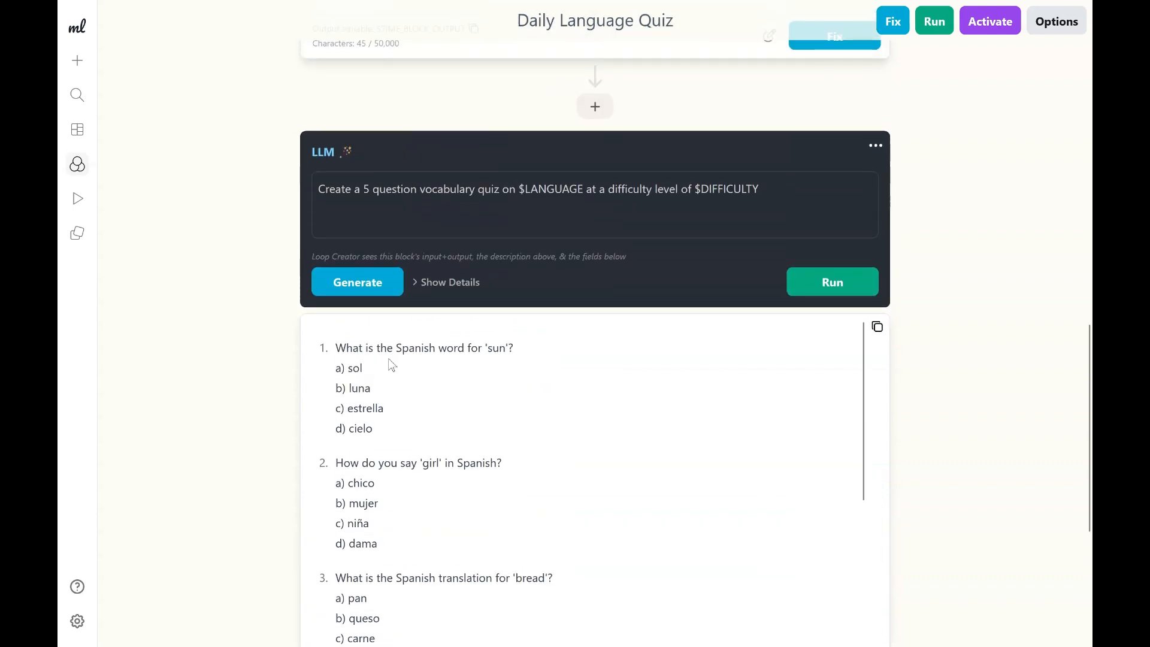
drag(365, 347, 495, 344)
click(495, 351)
scroll(493, 385, down, 1)
scroll(494, 386, up, 1)
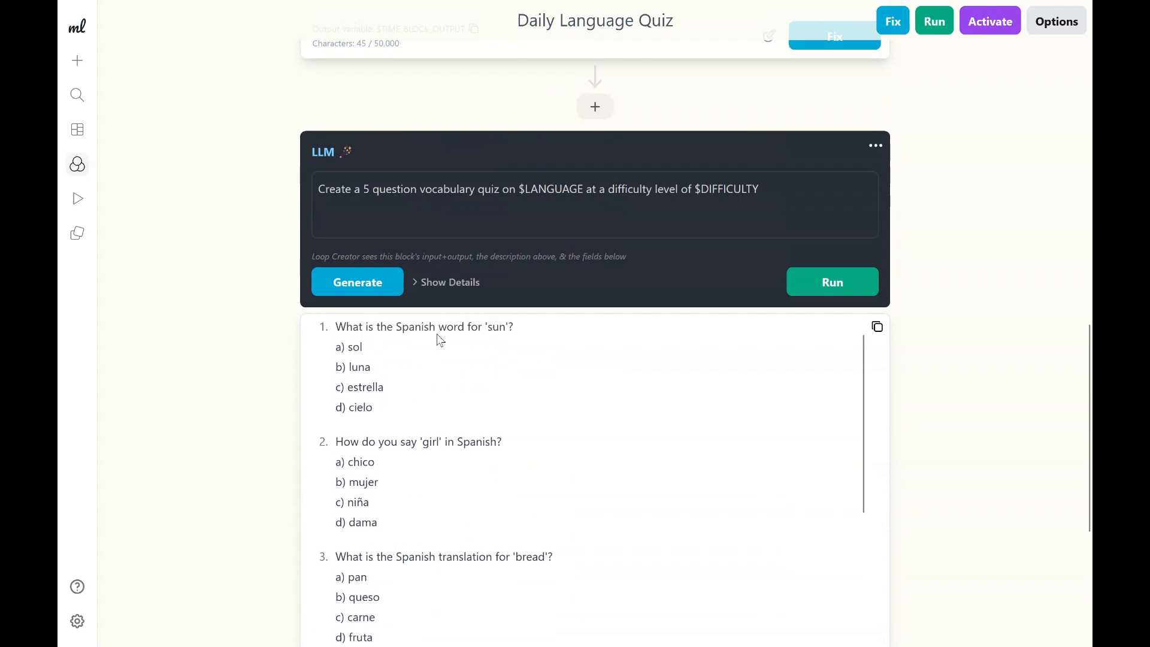
double_click(361, 347)
scroll(368, 402, down, 8)
scroll(435, 343, up, 8)
Append ". Make sure to include the answer key at the bottom of the quiz." to the LLM block's description and regenerate the block.
click(806, 220)
text(. Make sure )
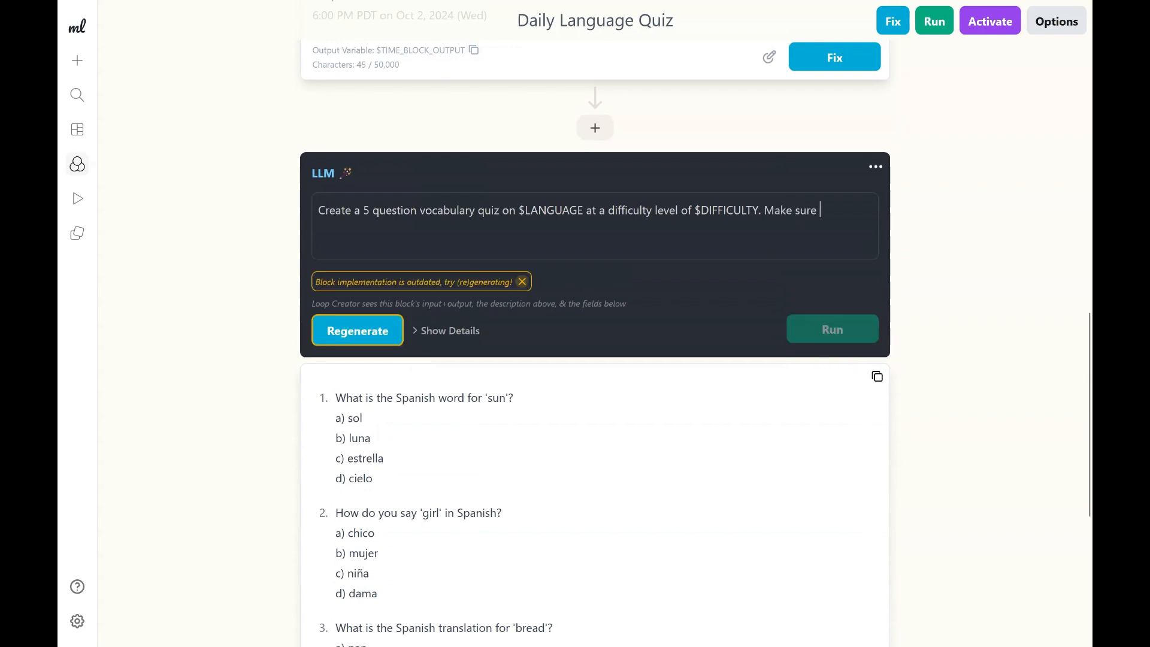
text(to include in)
key(BackSpace)
key(BackSpace)
key(BackSpace)
key(BackSpace)
key(BackSpace)
key(BackSpace)
text(ude the answer key at the bottom of the quiz.)
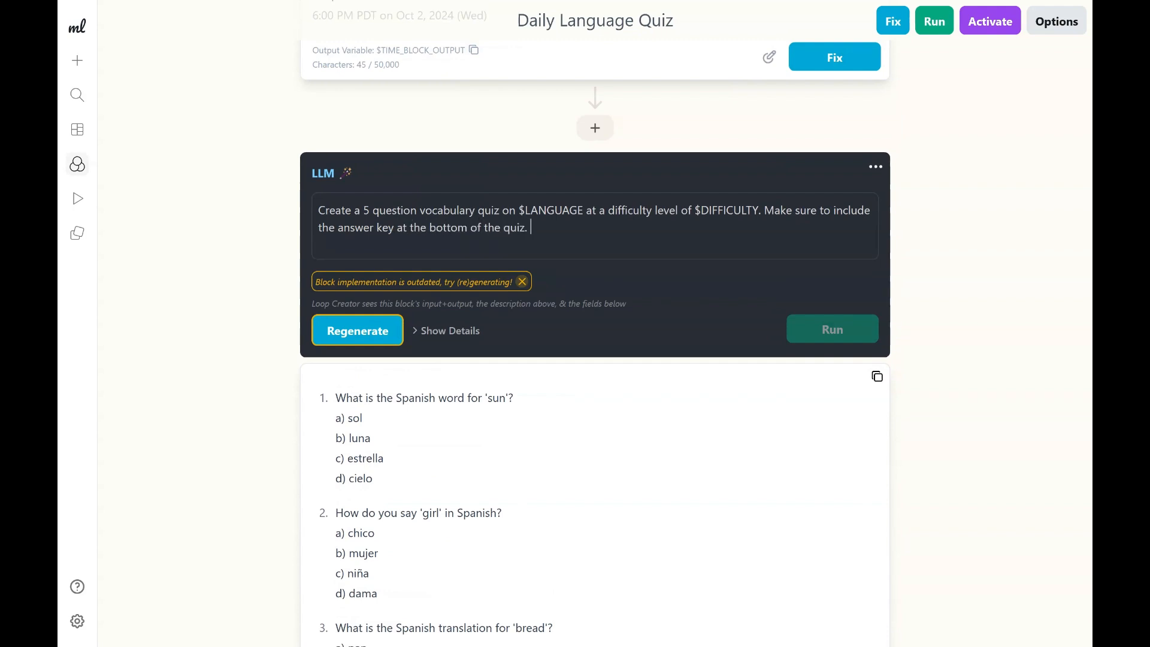
click(372, 331)
Check the regenerated quiz down to its answer key and return to the LLM block's description.
scroll(372, 328, down, 3)
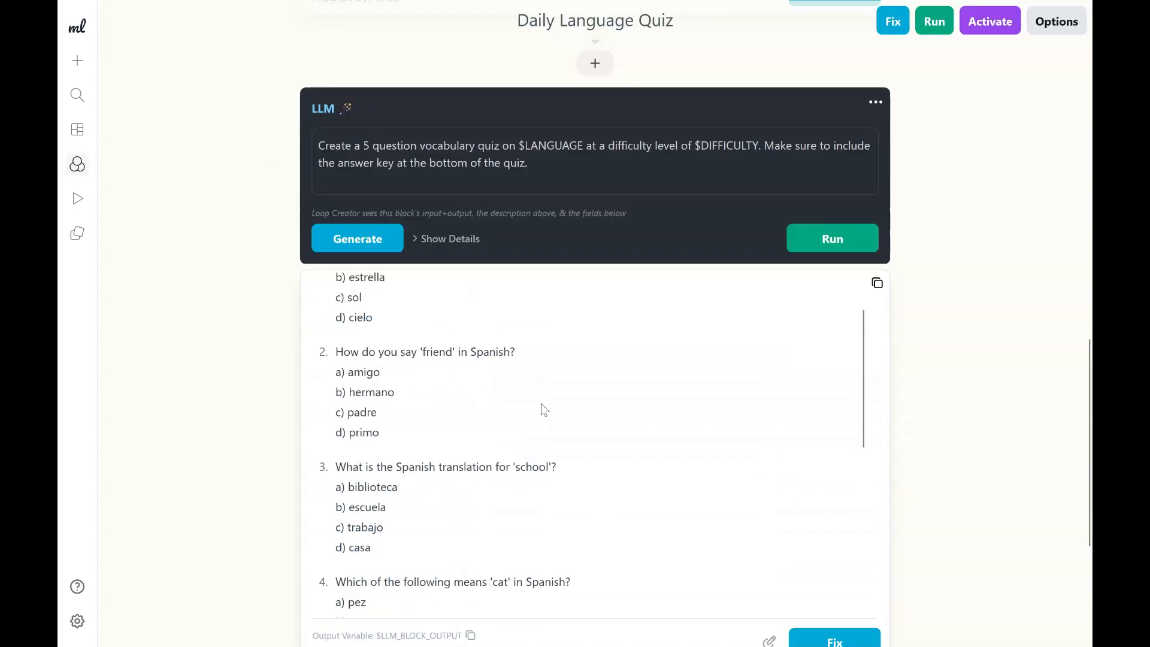
scroll(542, 404, down, 3)
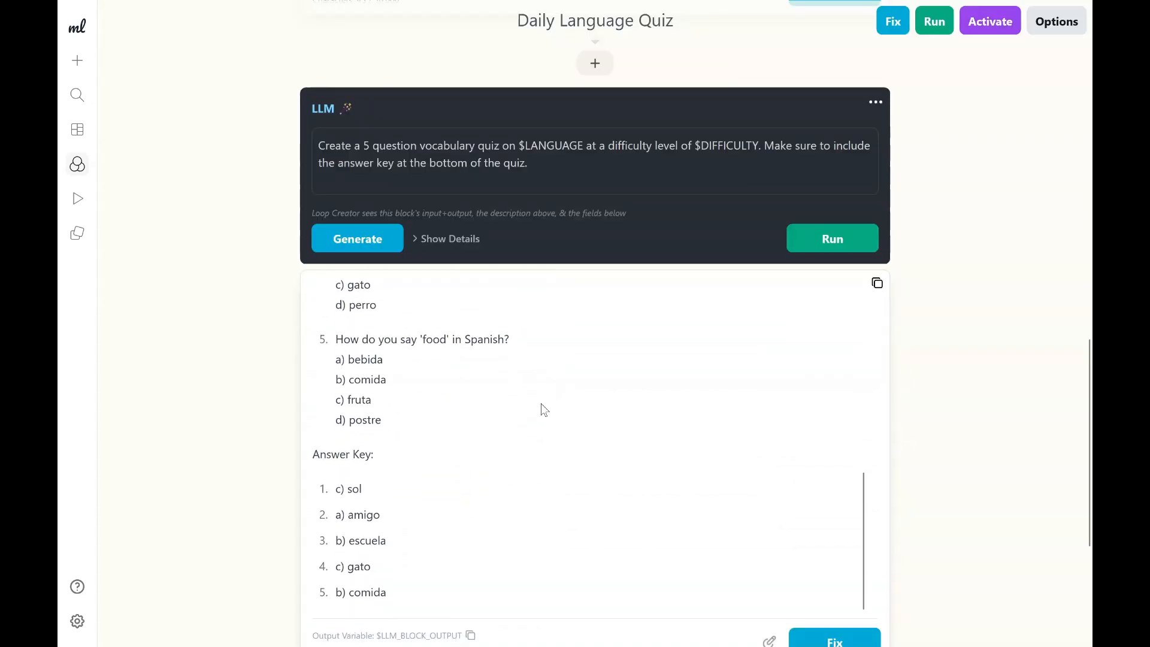
scroll(367, 516, down, 3)
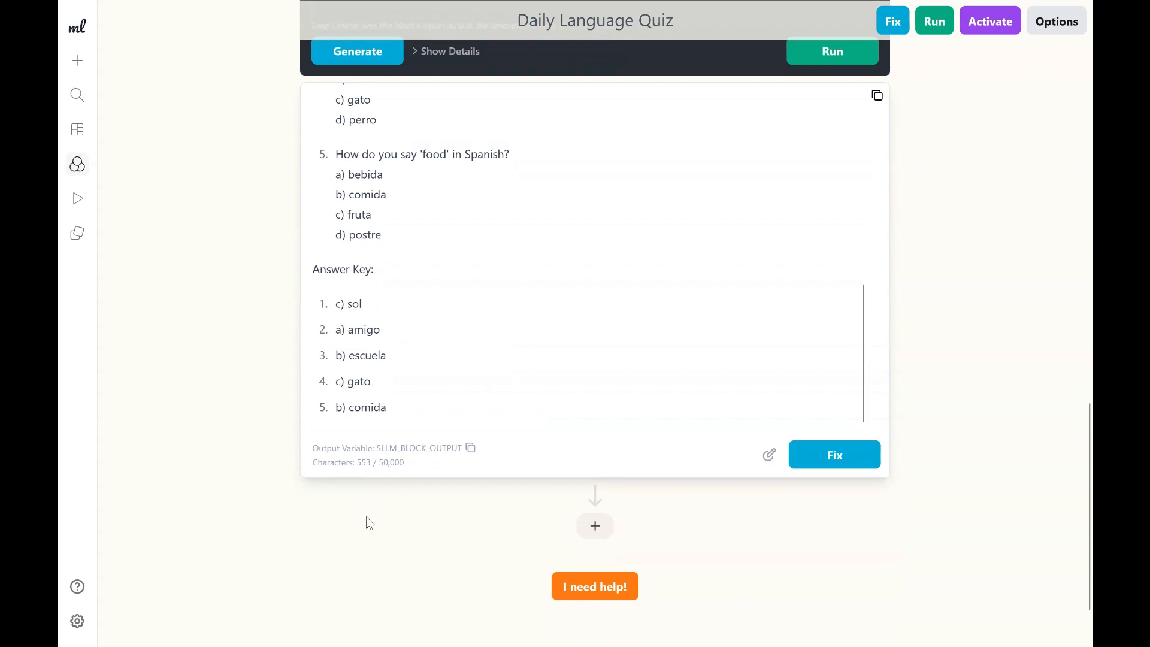
scroll(485, 349, up, 10)
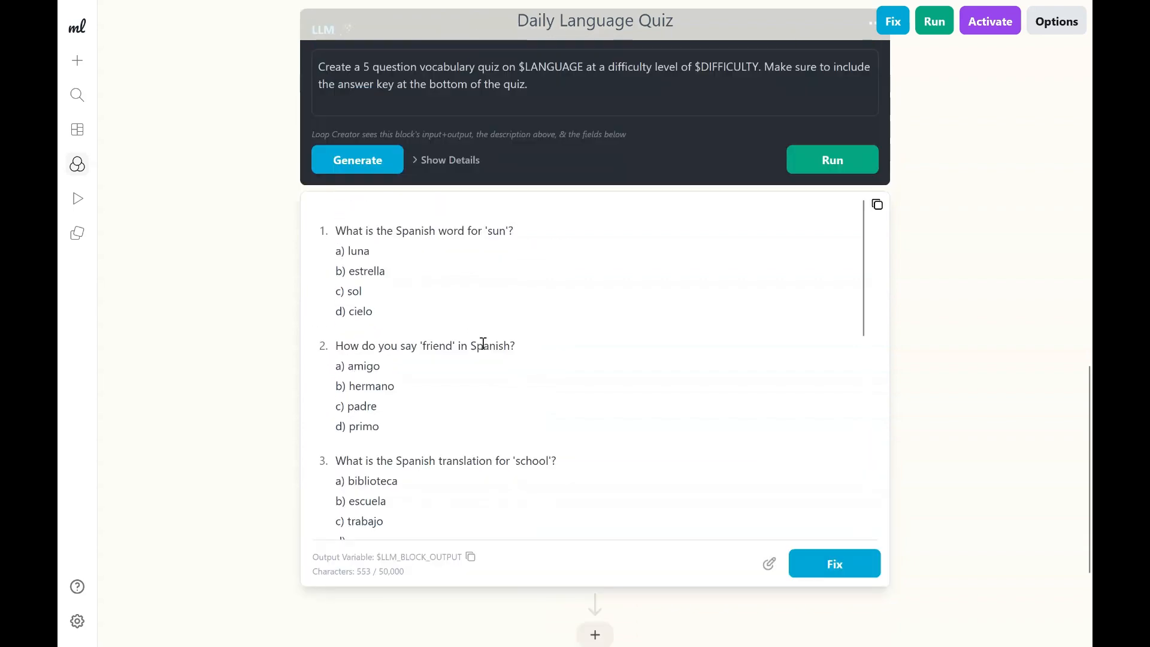
scroll(612, 450, down, 1)
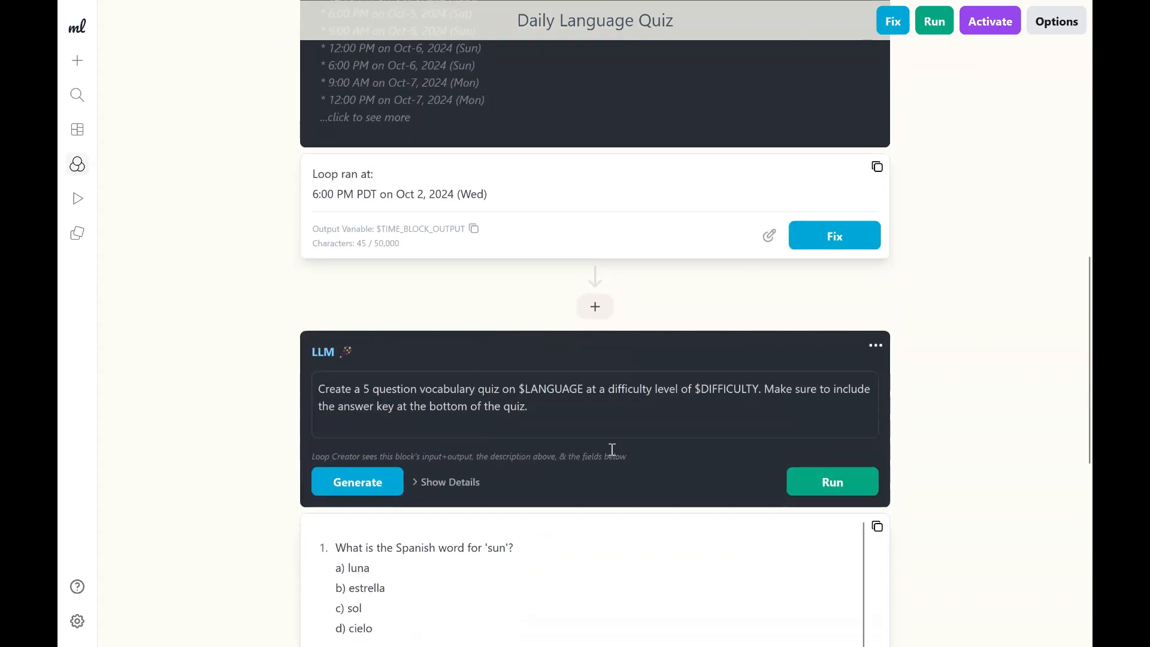
click(623, 393)
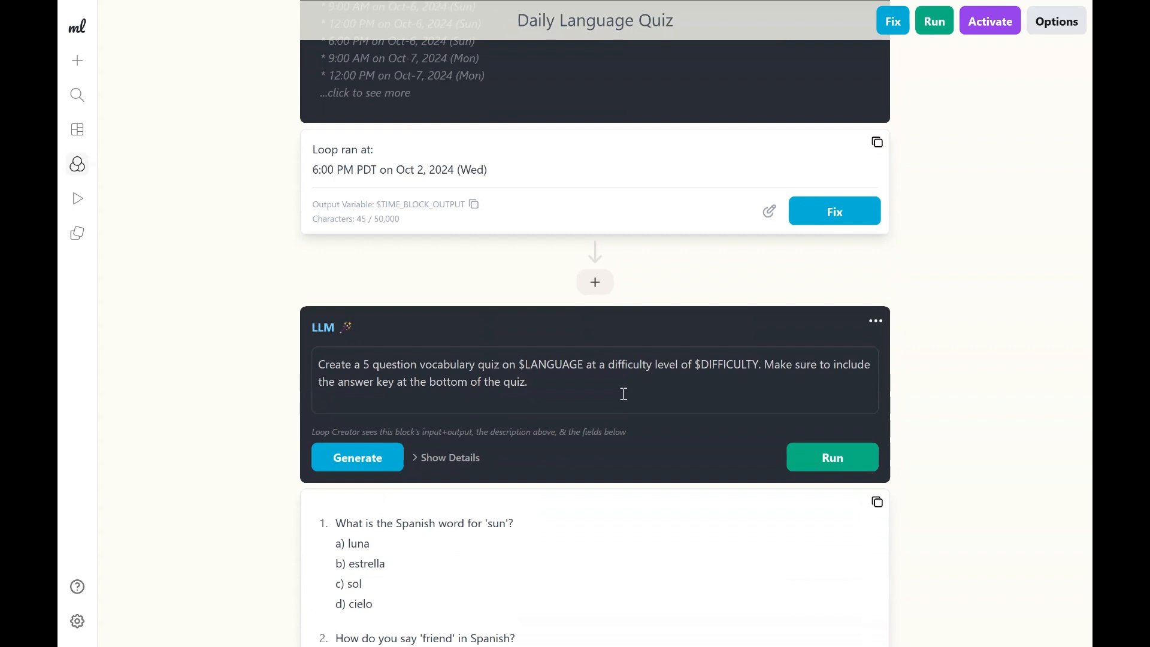
Append "Make each quiz based on a certain topic. Choose a random topic based on the following: food, transportation, emotions, and electronics." to the LLM block's description.
text(Make each q)
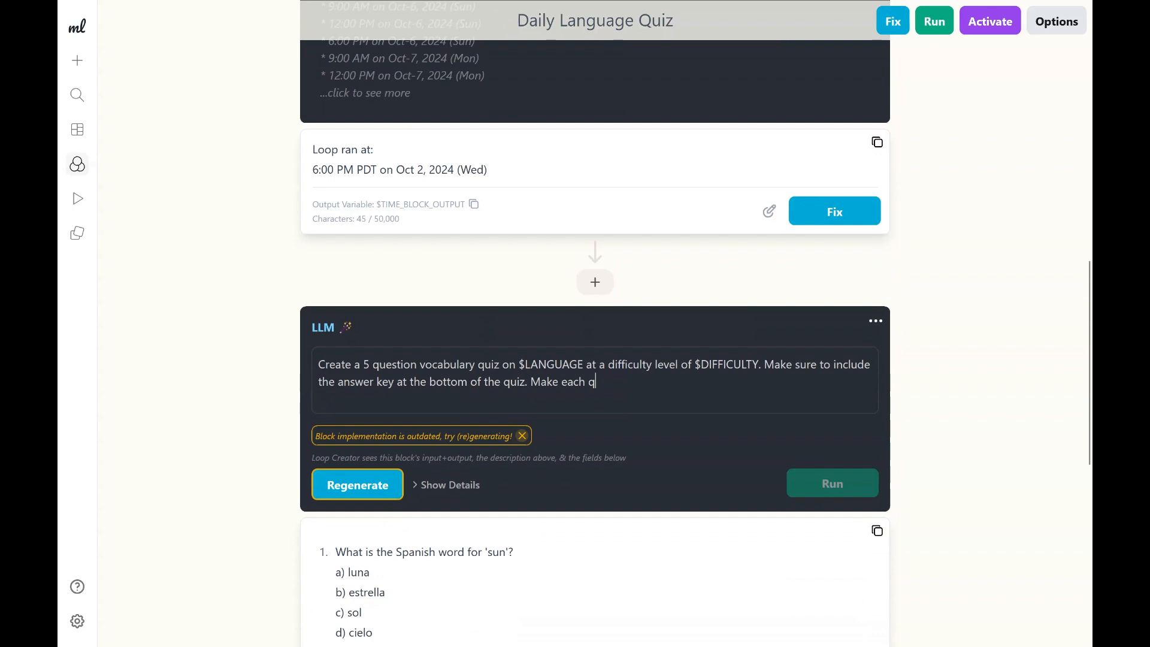
text(uiz based on )
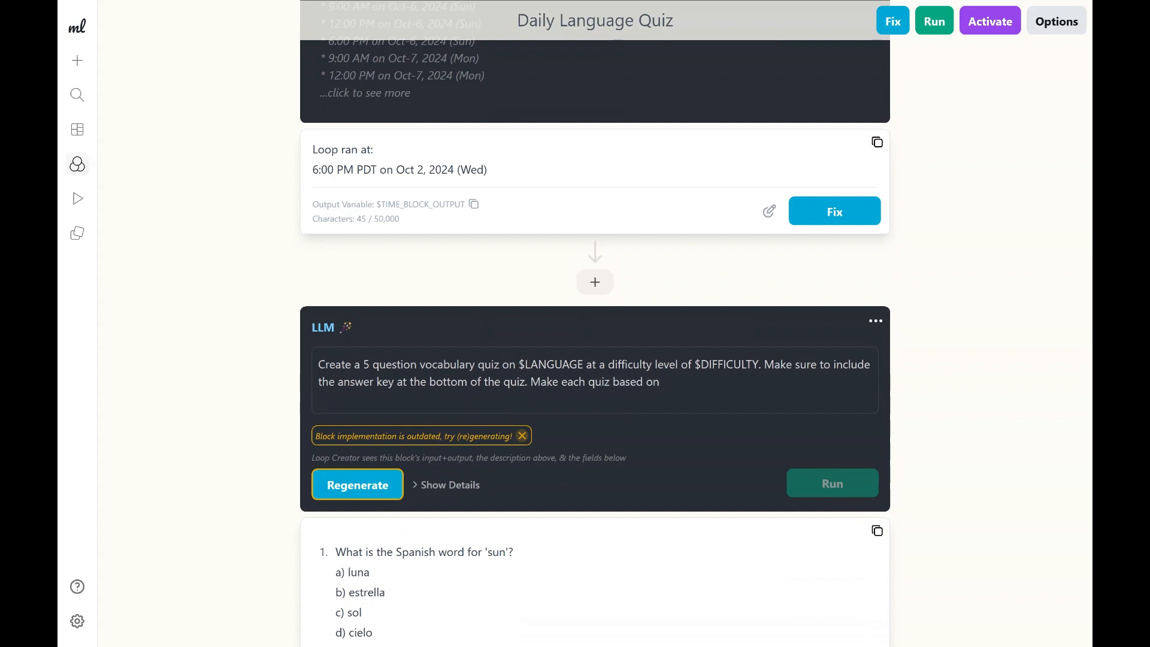
text(a certain topic)
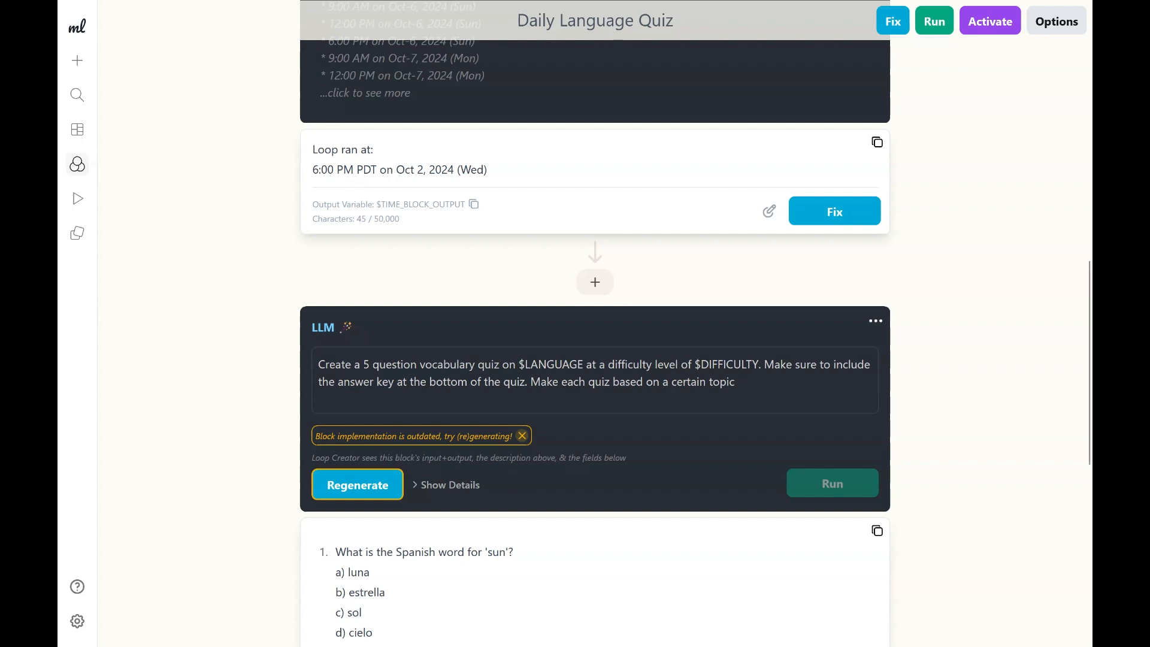
text(. Choose a rand)
text(om topic bas)
text(ed on the following)
text(: food, )
text(transportation)
text(, emotions)
text(, and)
text( electronics.)
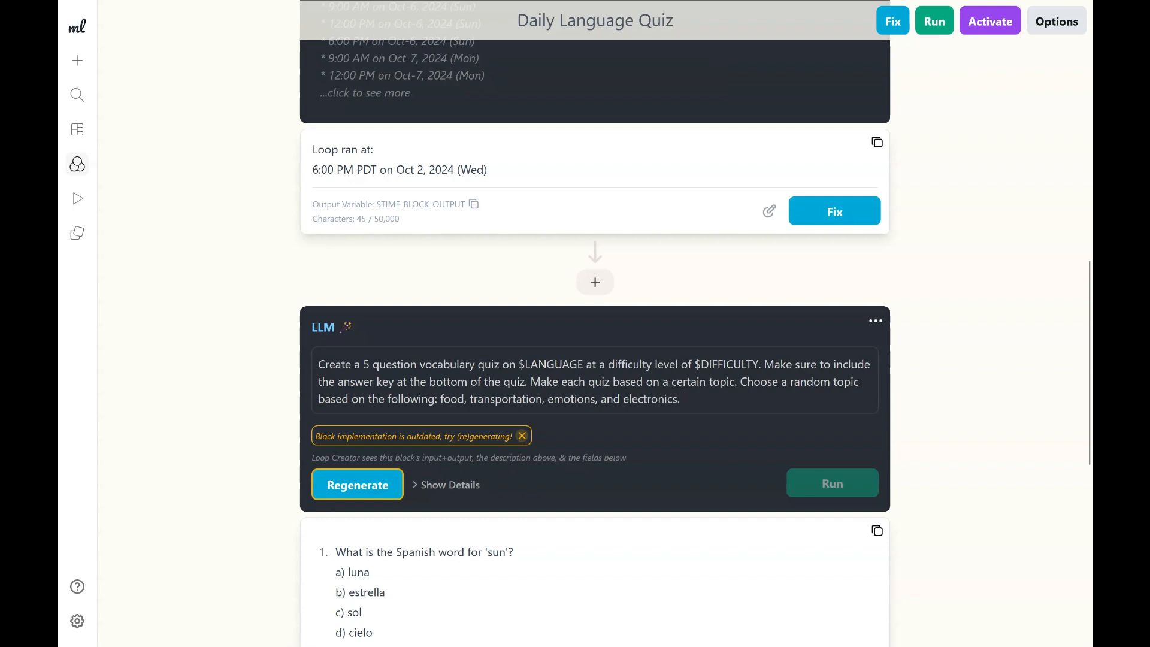
Regenerate the LLM block and check the new quiz from its topic down to the answer key.
scroll(371, 353, down, 2)
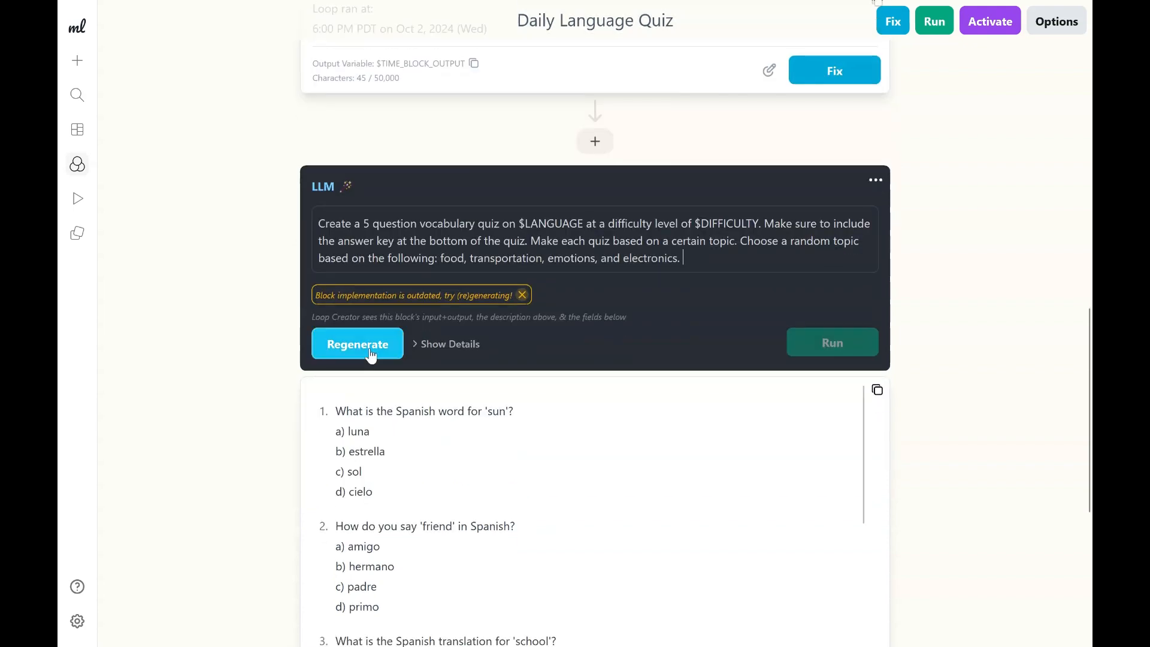
click(360, 344)
scroll(361, 343, down, 3)
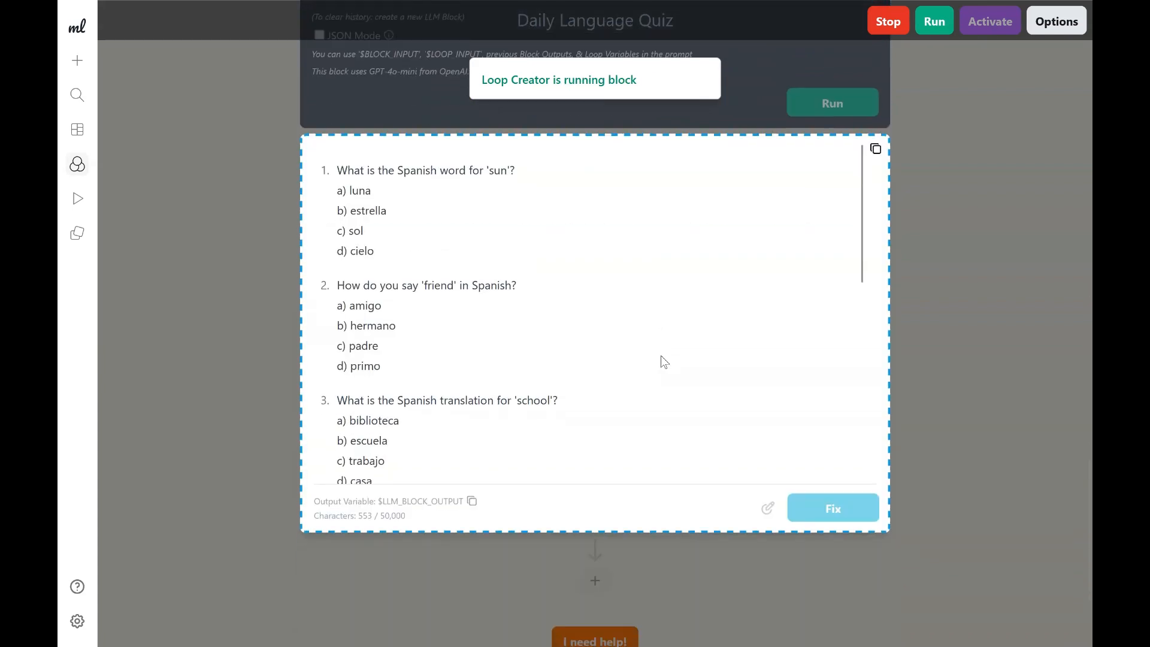
scroll(634, 222, up, 8)
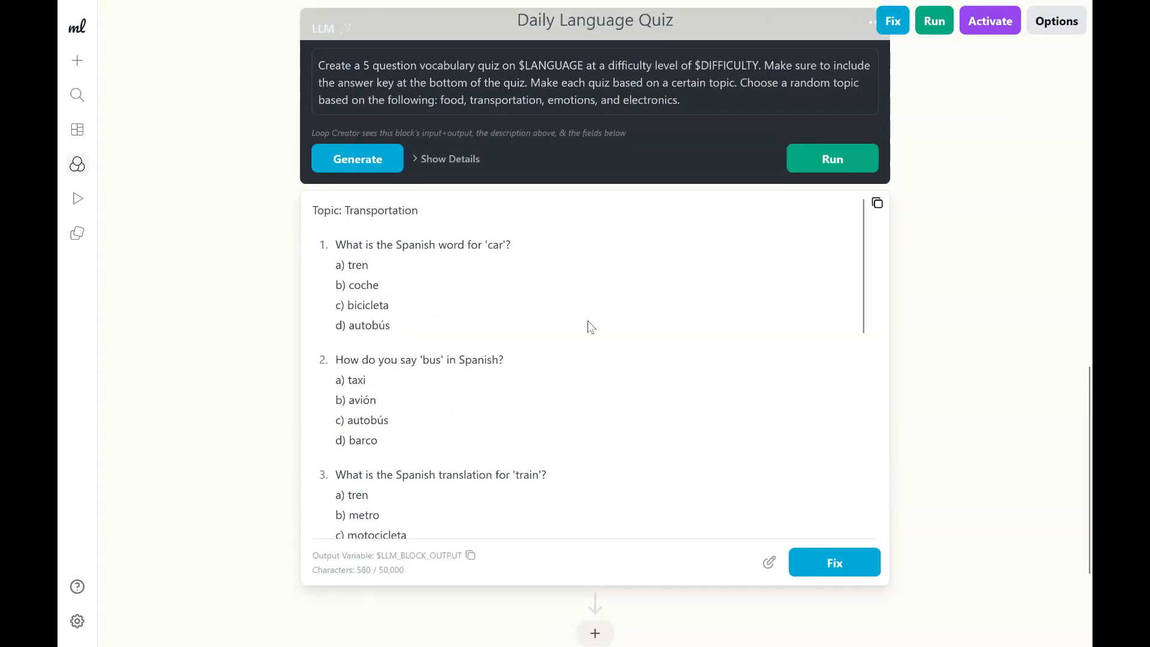
scroll(590, 326, down, 5)
scroll(537, 316, down, 4)
scroll(627, 400, down, 1)
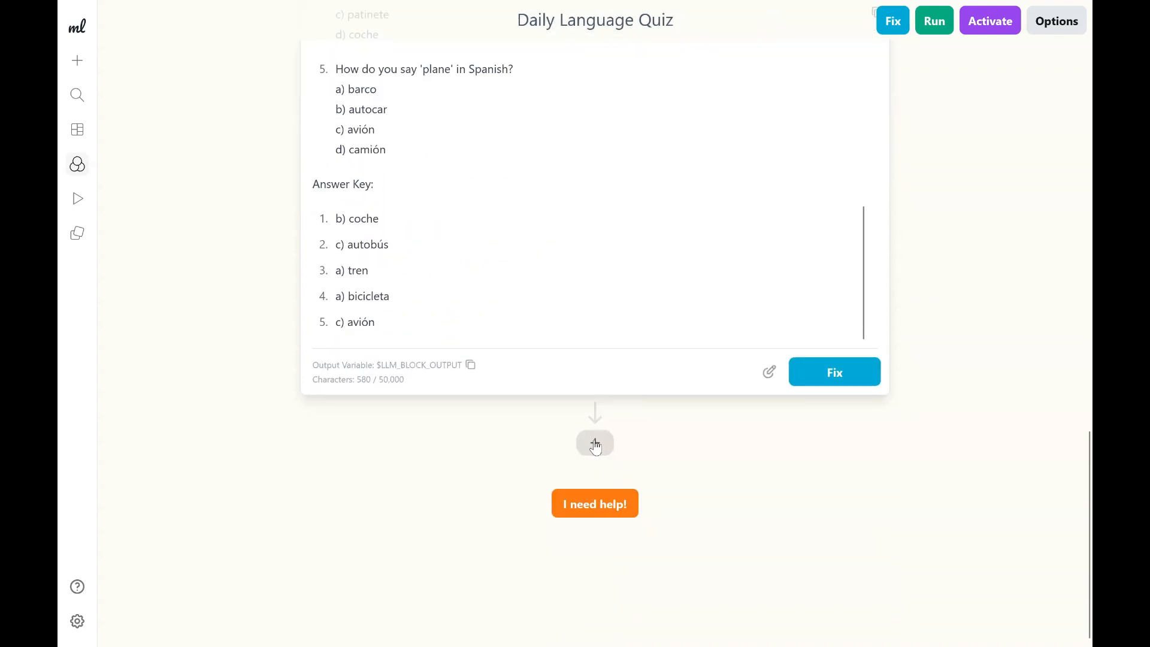
Add a Send Email block after the LLM block at the end of the loop.
click(595, 445)
scroll(478, 377, down, 2)
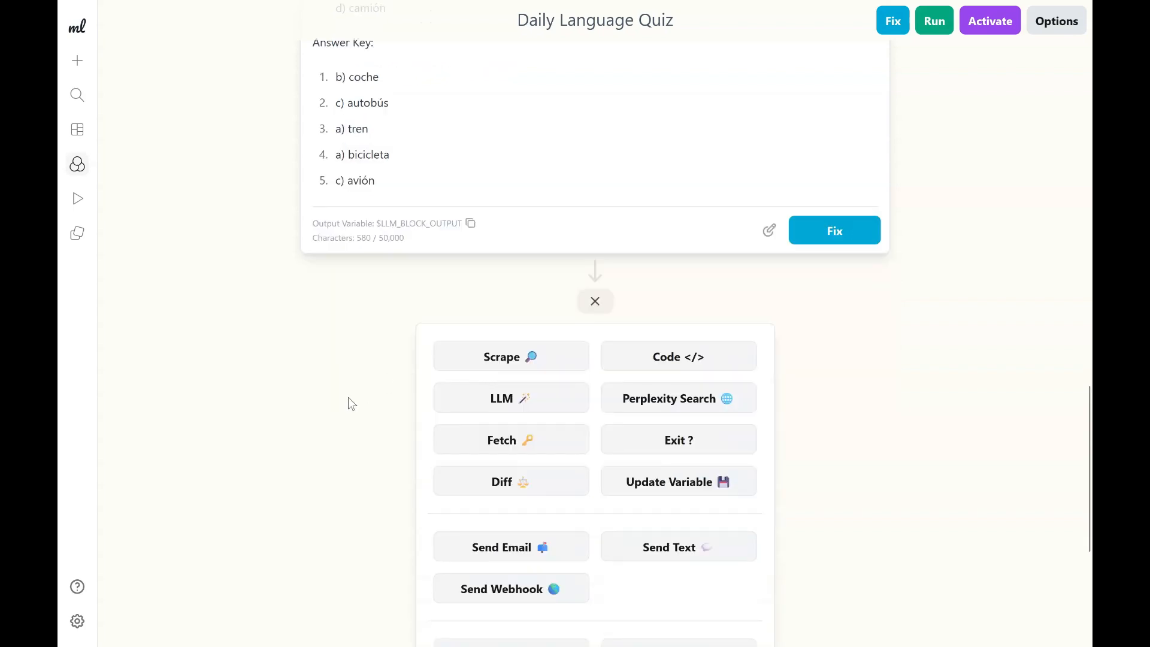
scroll(347, 398, down, 1)
scroll(390, 408, down, 2)
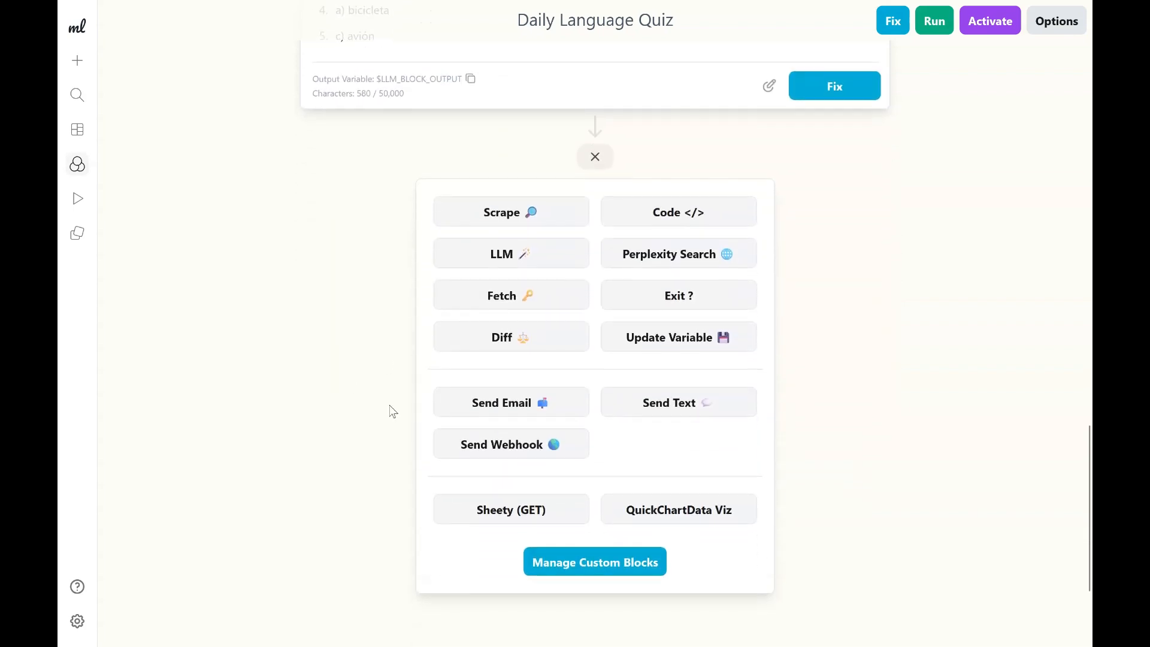
click(544, 405)
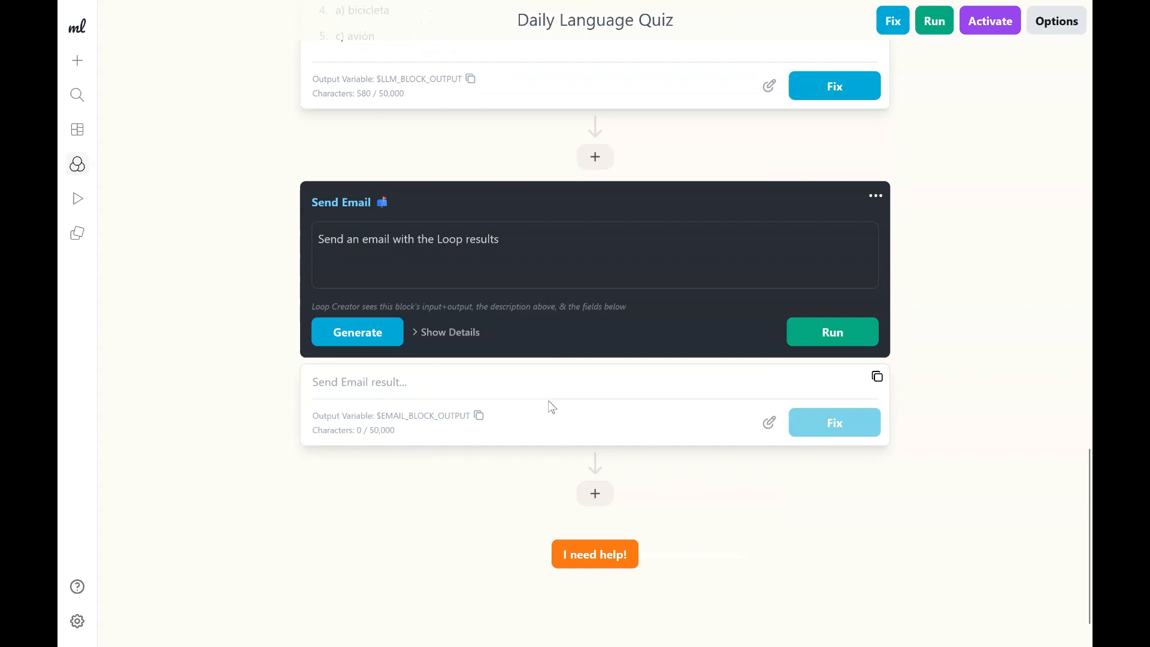
Review the whole loop from the time trigger through the LLM description and quiz output to the Send Email block.
scroll(568, 252, up, 15)
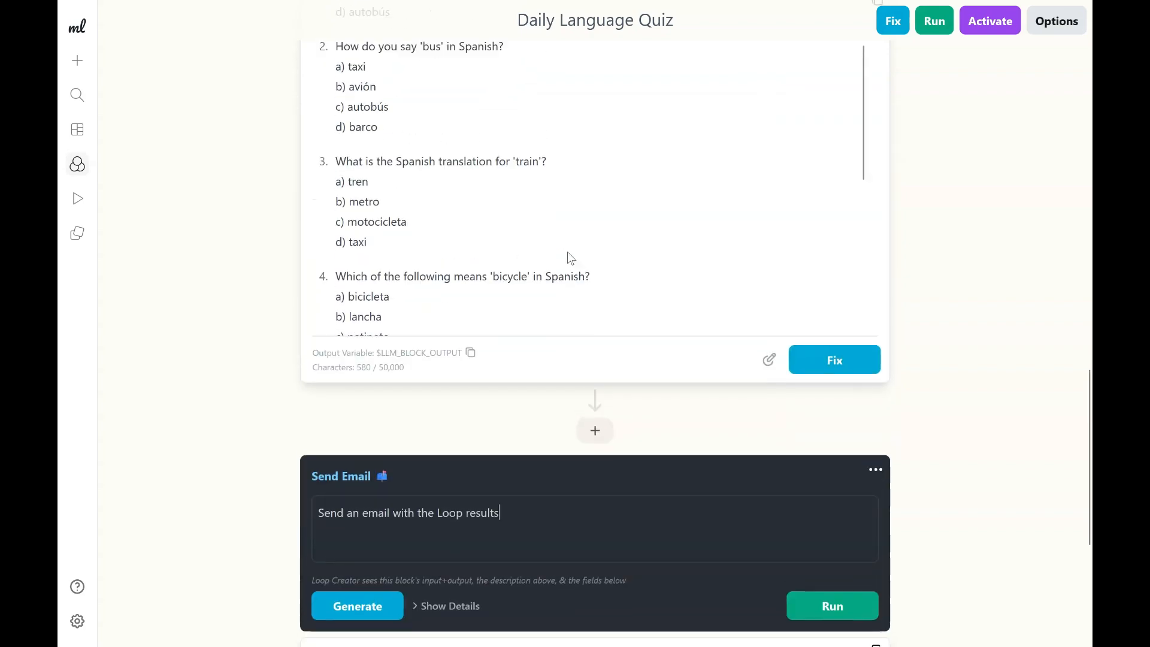
scroll(554, 300, up, 8)
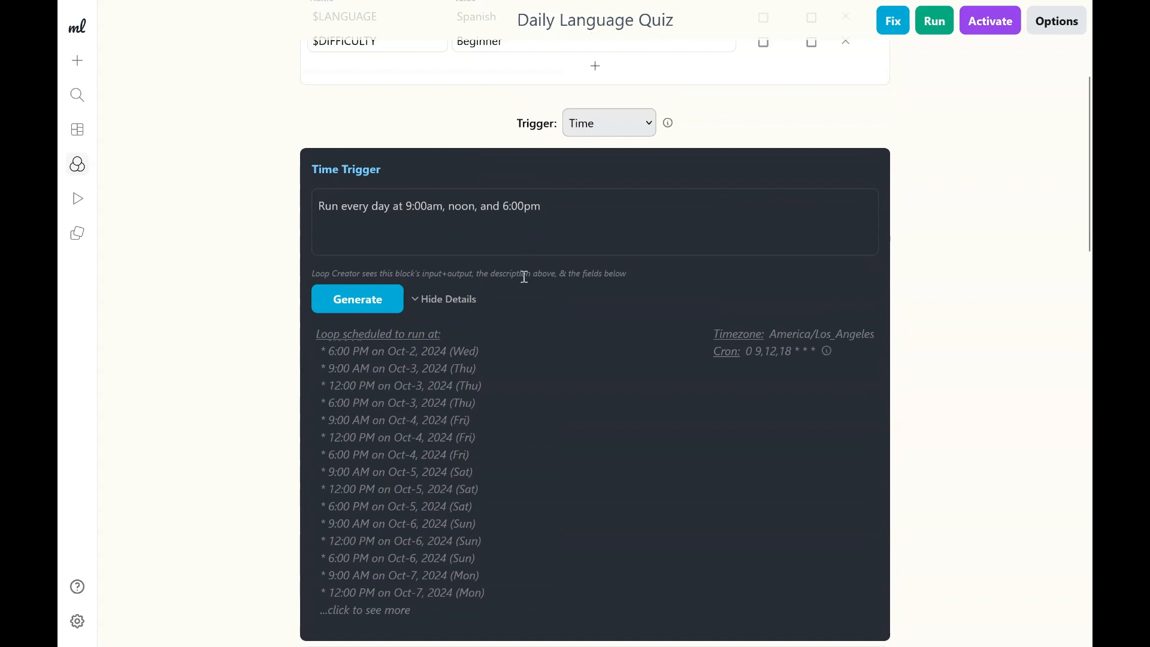
drag(415, 206, 444, 205)
scroll(426, 208, down, 2)
scroll(426, 208, down, 10)
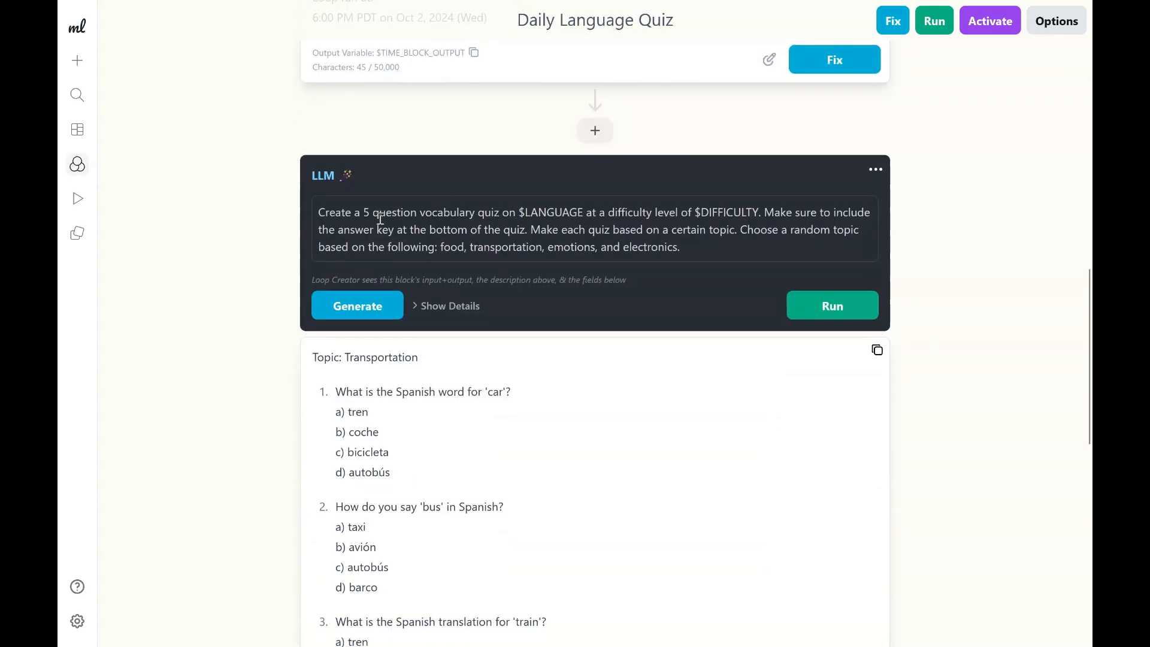
scroll(429, 357, down, 4)
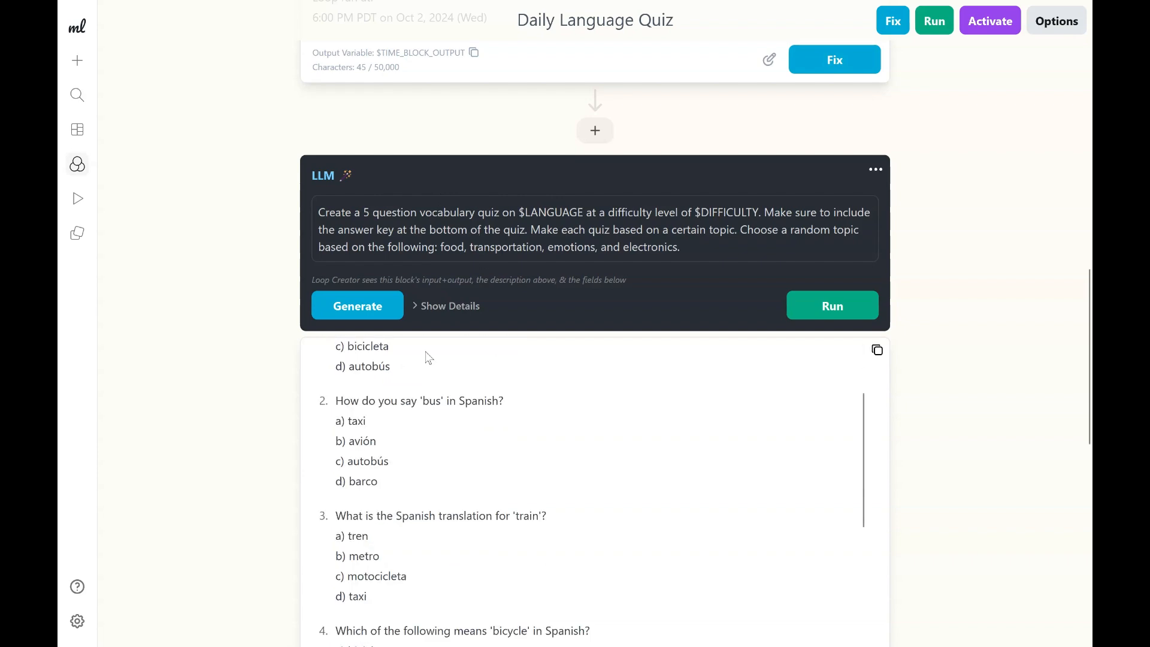
scroll(429, 357, down, 8)
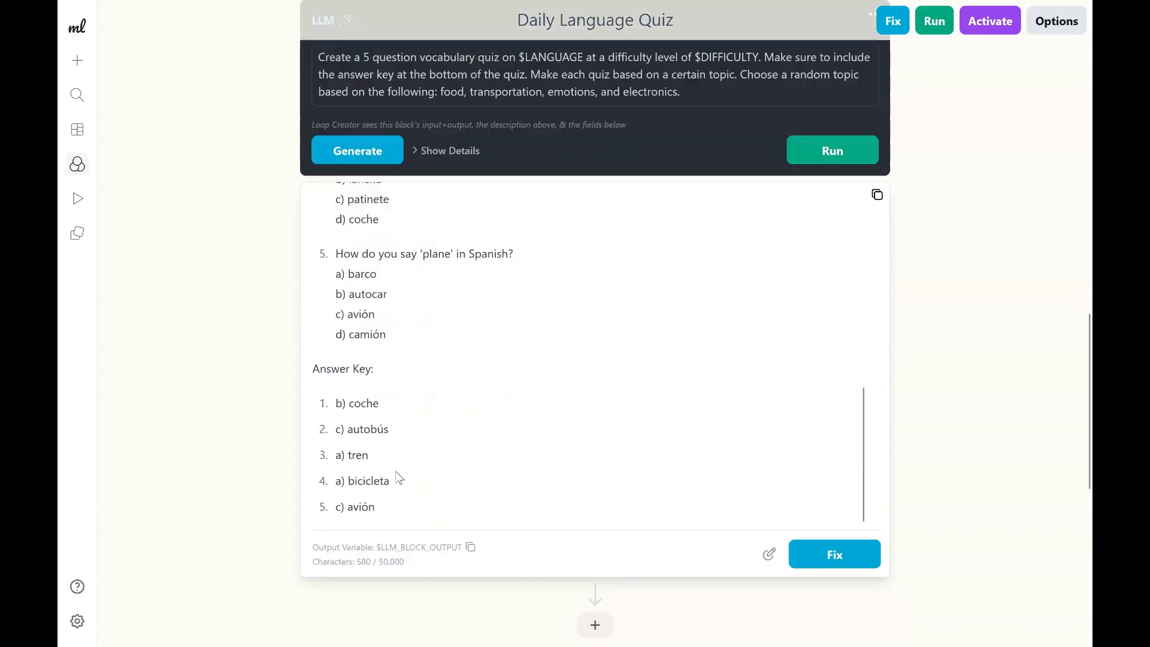
scroll(398, 477, down, 2)
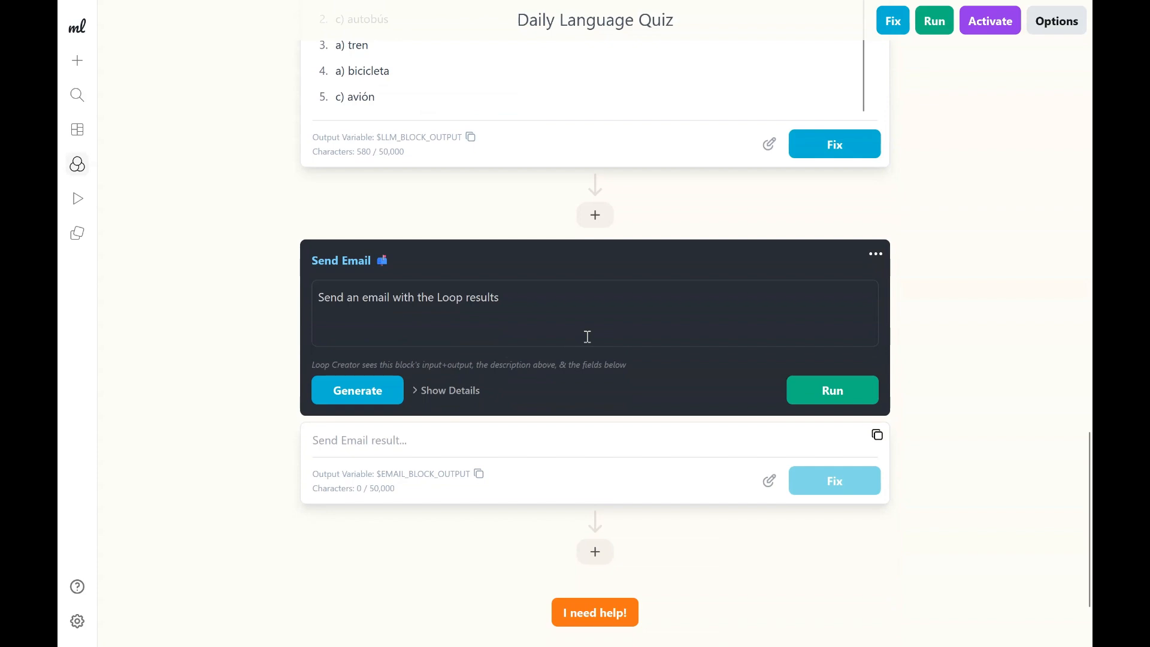
Examine the Send Email description, the LLM block's output variable and the quiz it holds, from topic to answer key.
key(ctrl+shift+Left)
scroll(475, 142, up, 3)
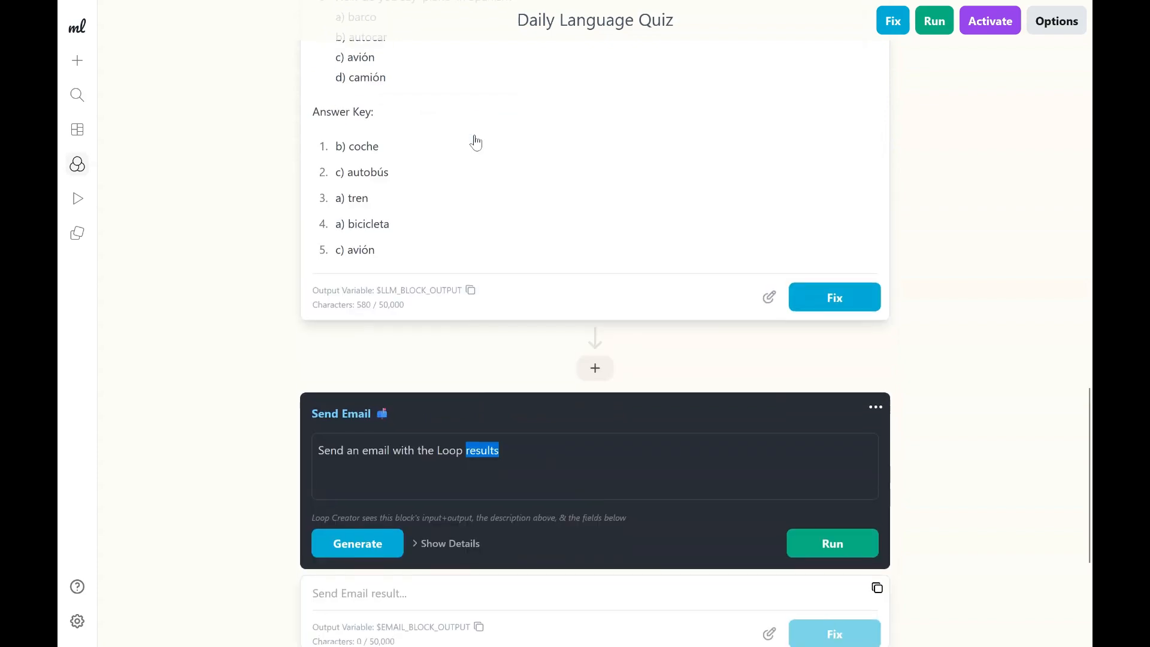
scroll(516, 457, down, 1)
click(492, 402)
click(535, 402)
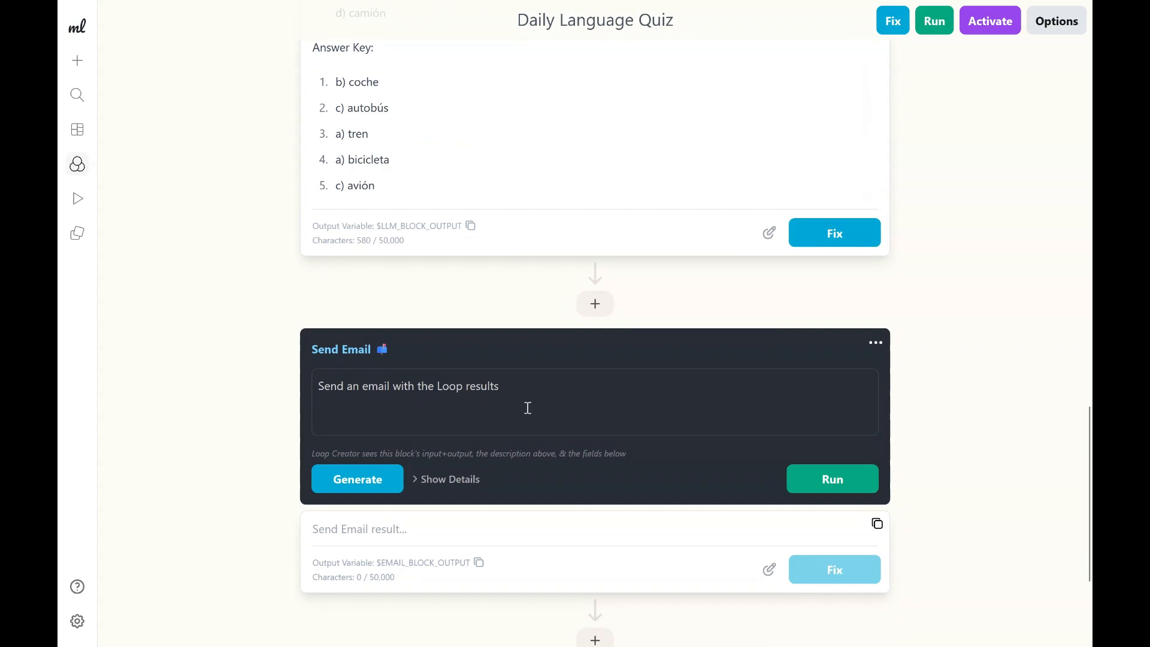
scroll(527, 408, down, 1)
scroll(525, 331, up, 1)
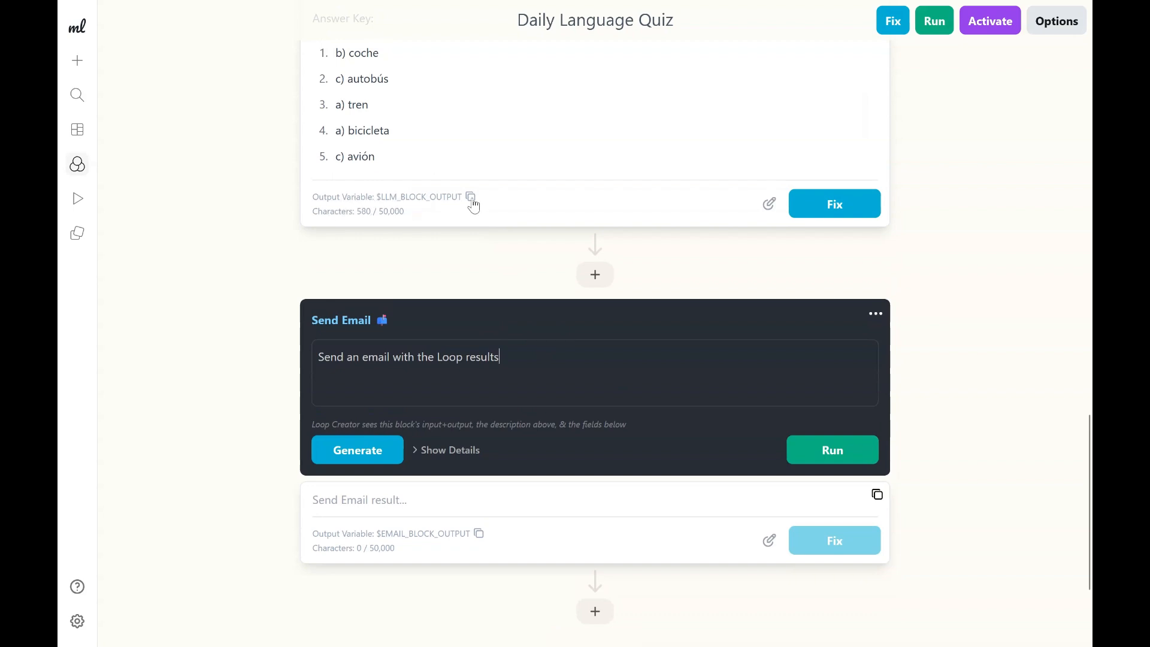
click(472, 199)
scroll(512, 129, up, 10)
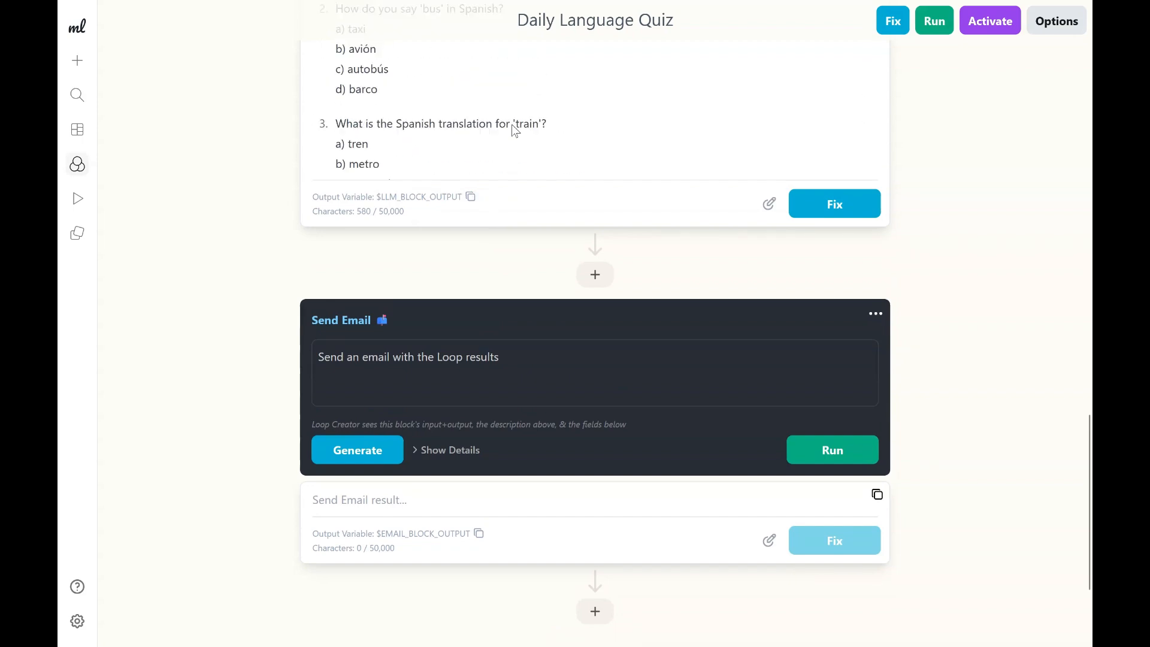
scroll(513, 126, up, 4)
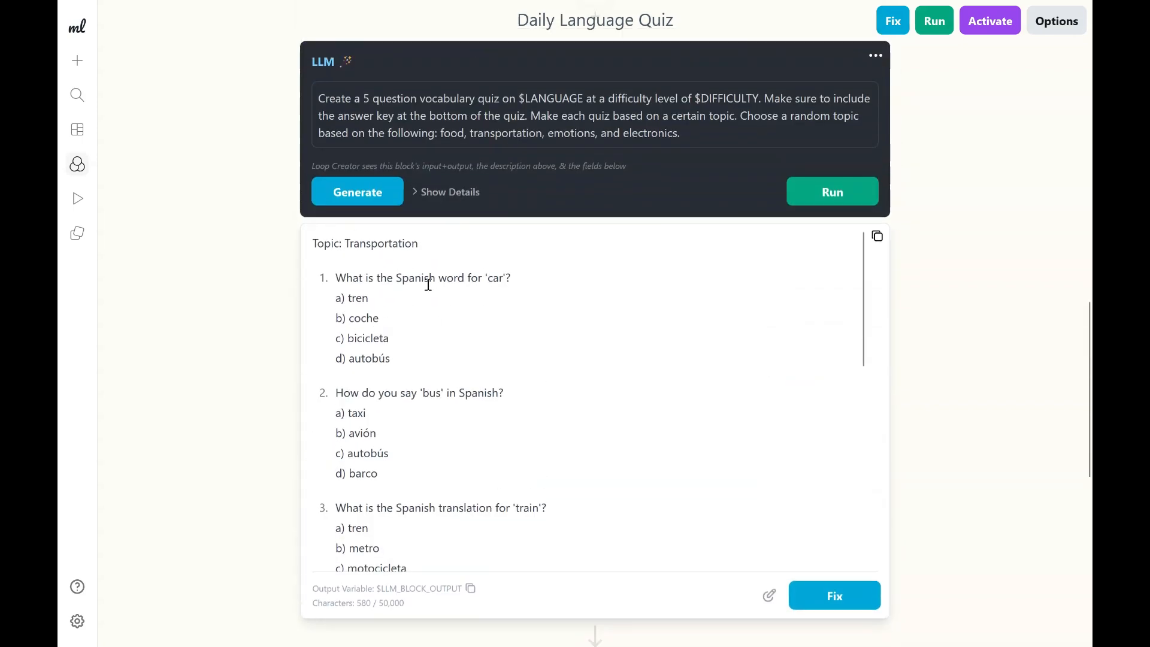
scroll(414, 313, down, 1)
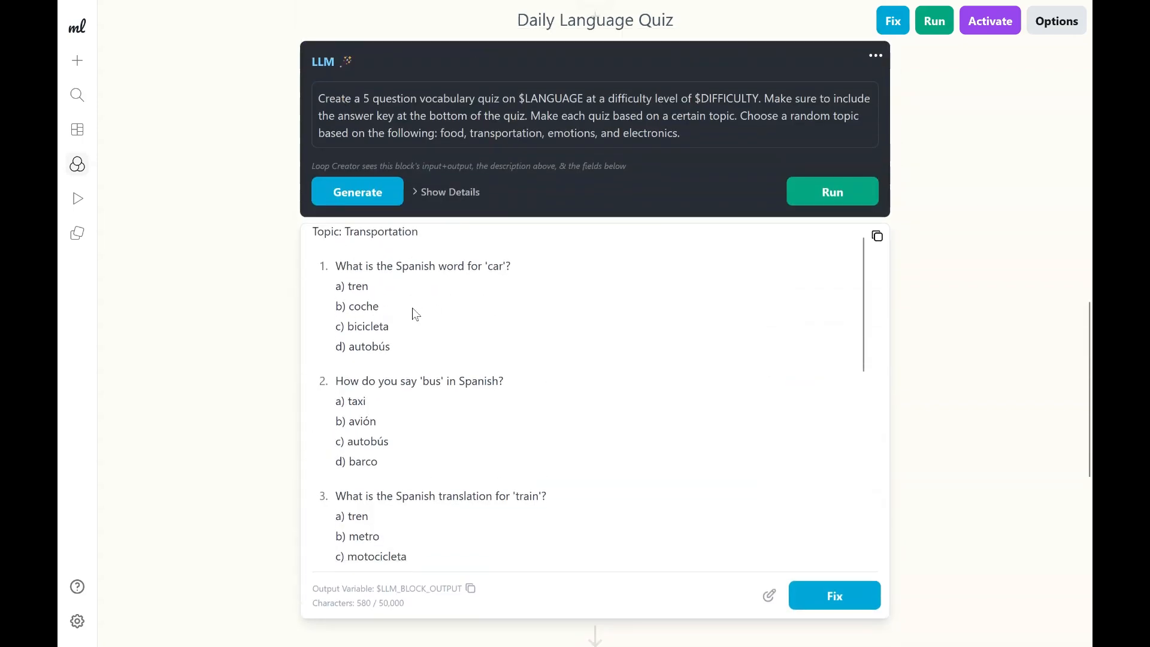
scroll(410, 311, up, 1)
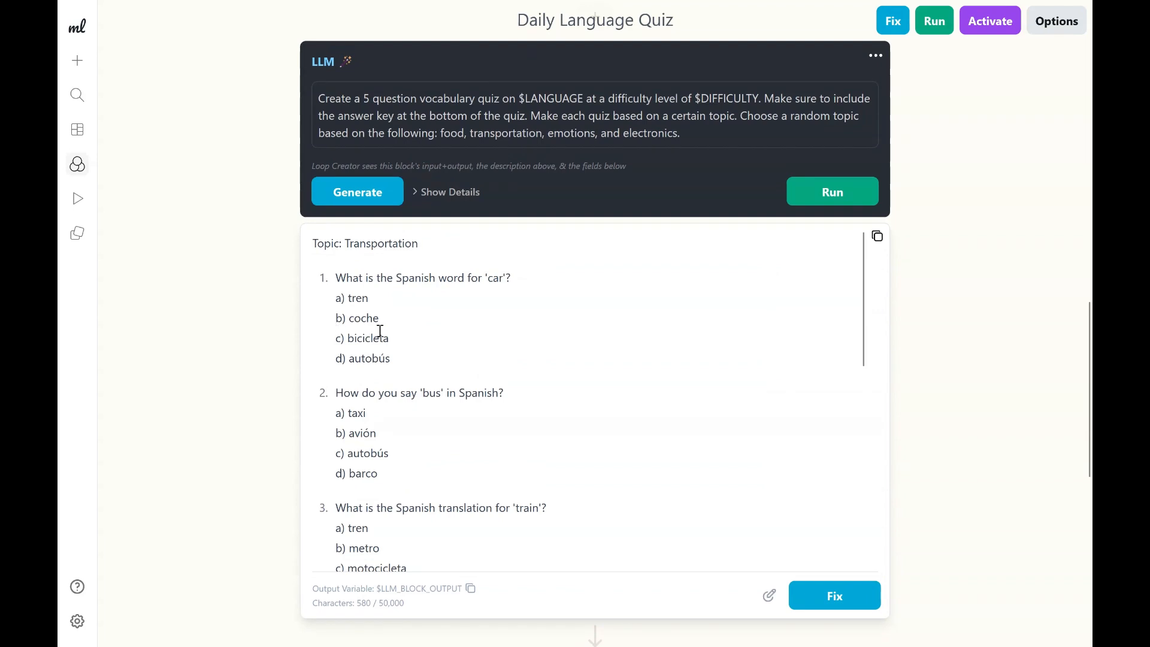
scroll(379, 334, down, 10)
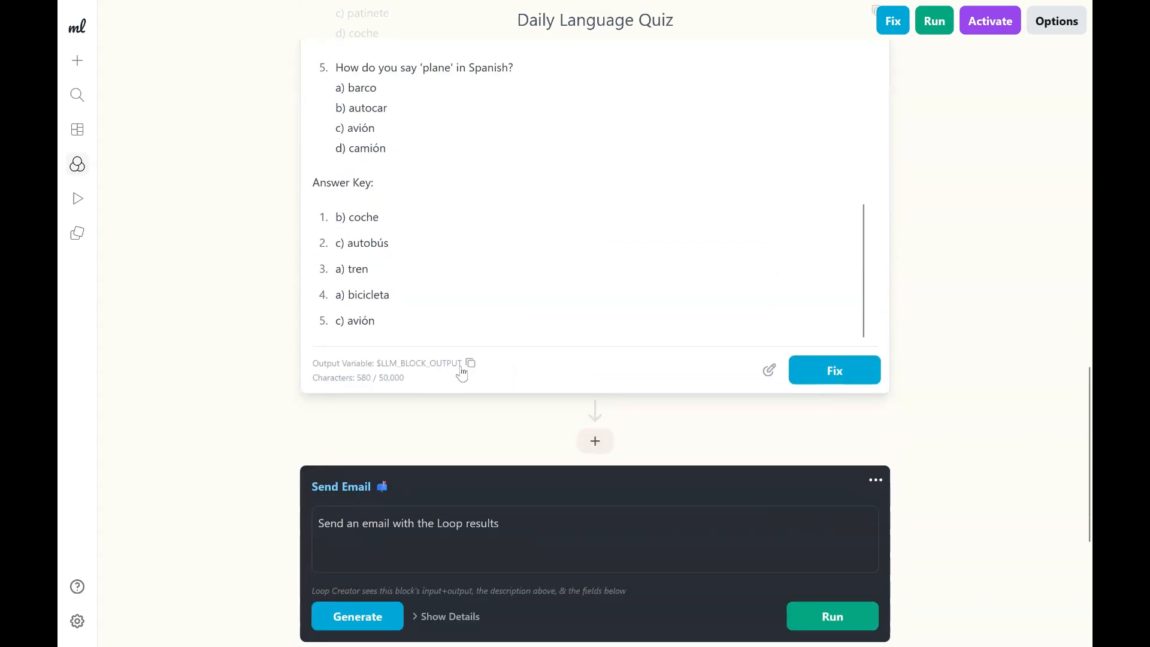
Replace "Loop results" in the Send Email description with the LLM block's copied output variable, giving "Send an email with the $LLM_BLOCK_OUTPUT".
click(470, 364)
scroll(469, 368, down, 1)
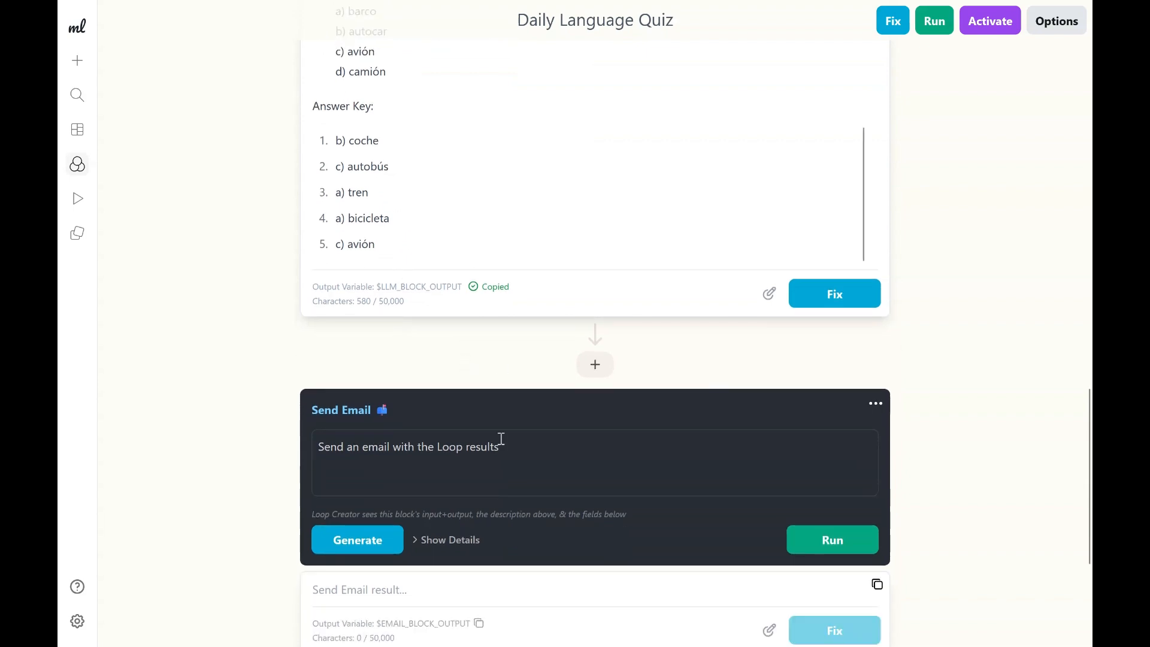
scroll(502, 439, down, 1)
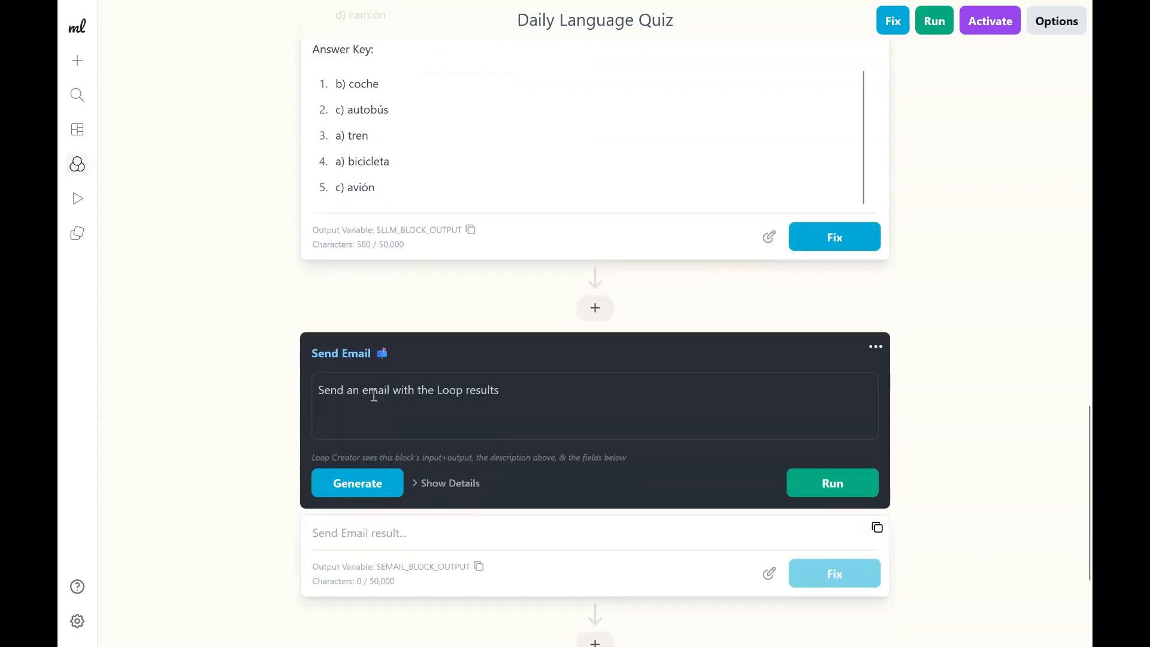
double_click(453, 390)
key(ctrl+v)
click(552, 390)
click(575, 390)
key(BackSpace)
key(BackSpace)
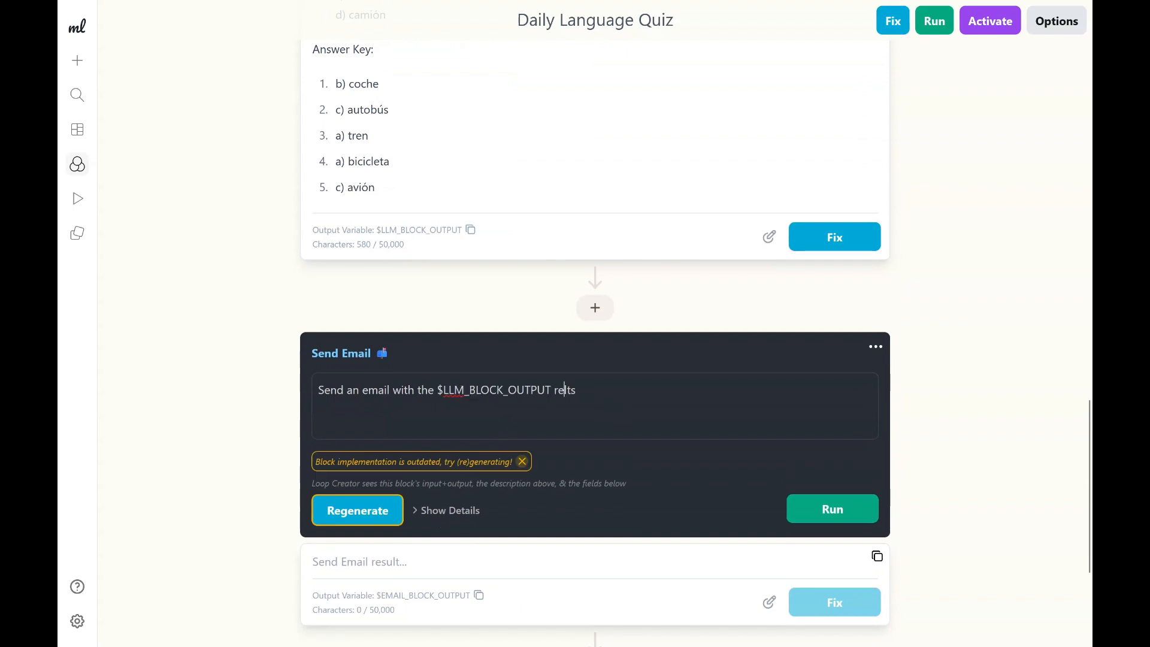
key(Delete)
key(Delete)
key(Delete)
key(BackSpace)
scroll(527, 480, down, 1)
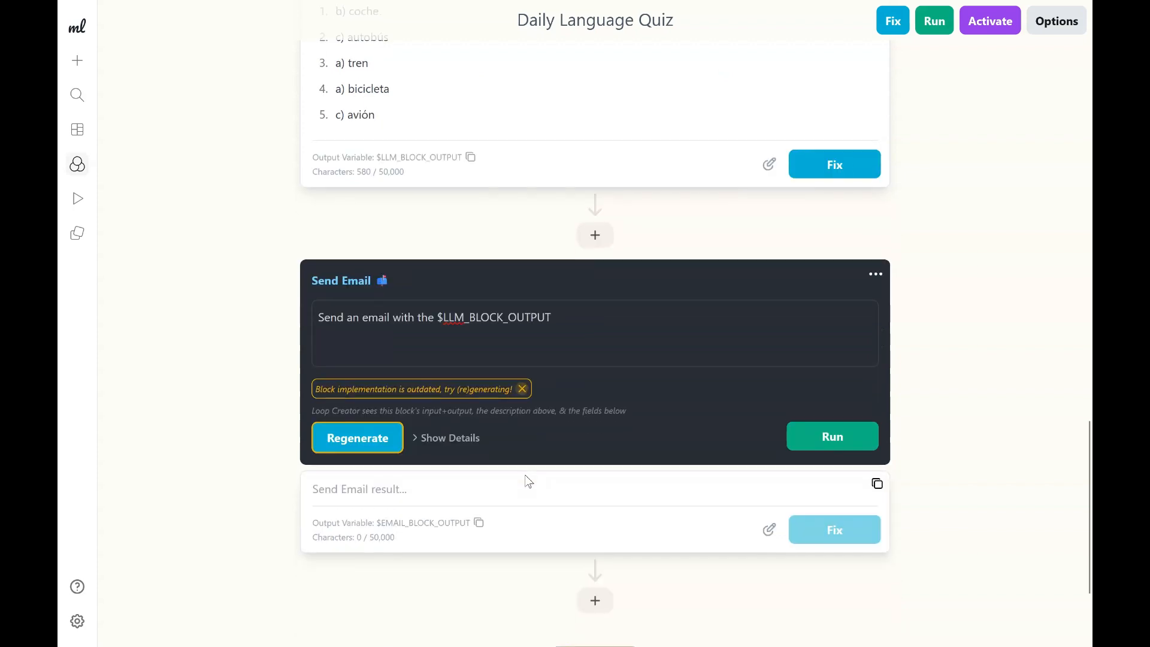
Regenerate the Send Email block and review the sent quiz email from its subject to the answer key.
click(361, 441)
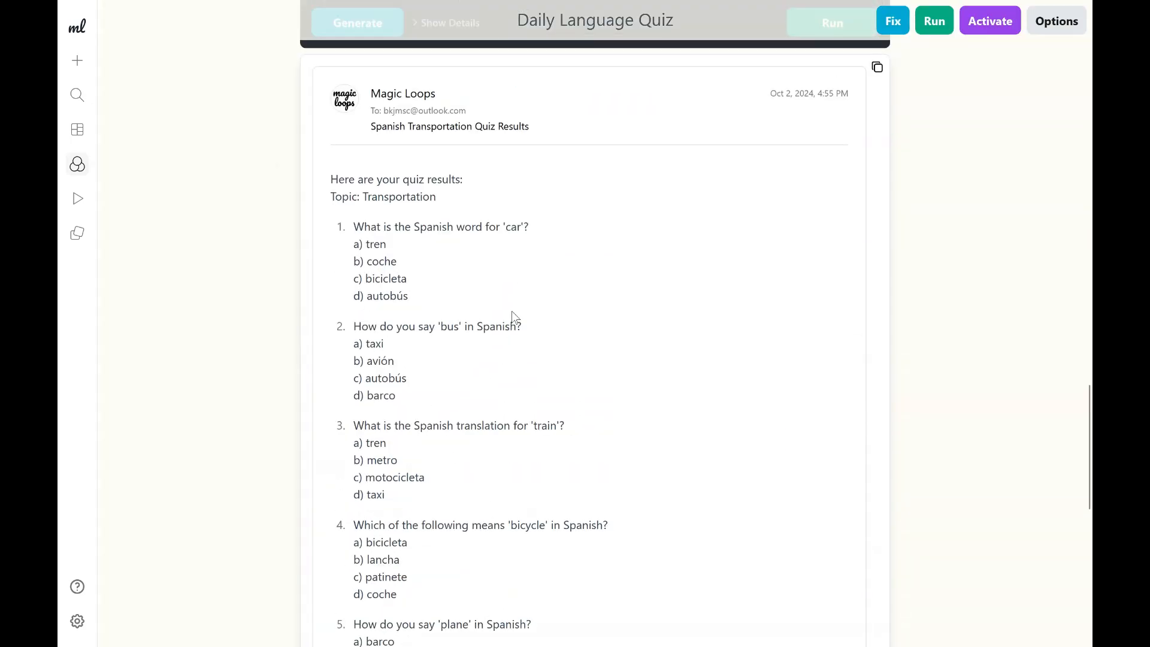
scroll(514, 315, down, 5)
scroll(419, 326, down, 5)
scroll(419, 329, up, 10)
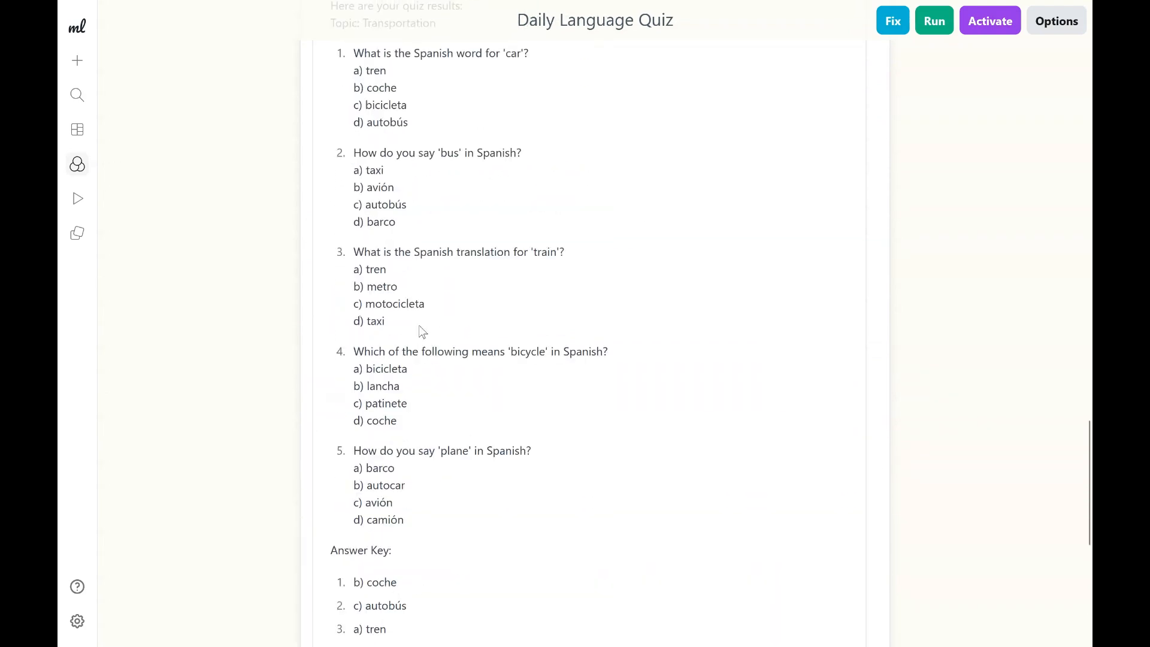
scroll(421, 328, up, 2)
scroll(422, 328, down, 2)
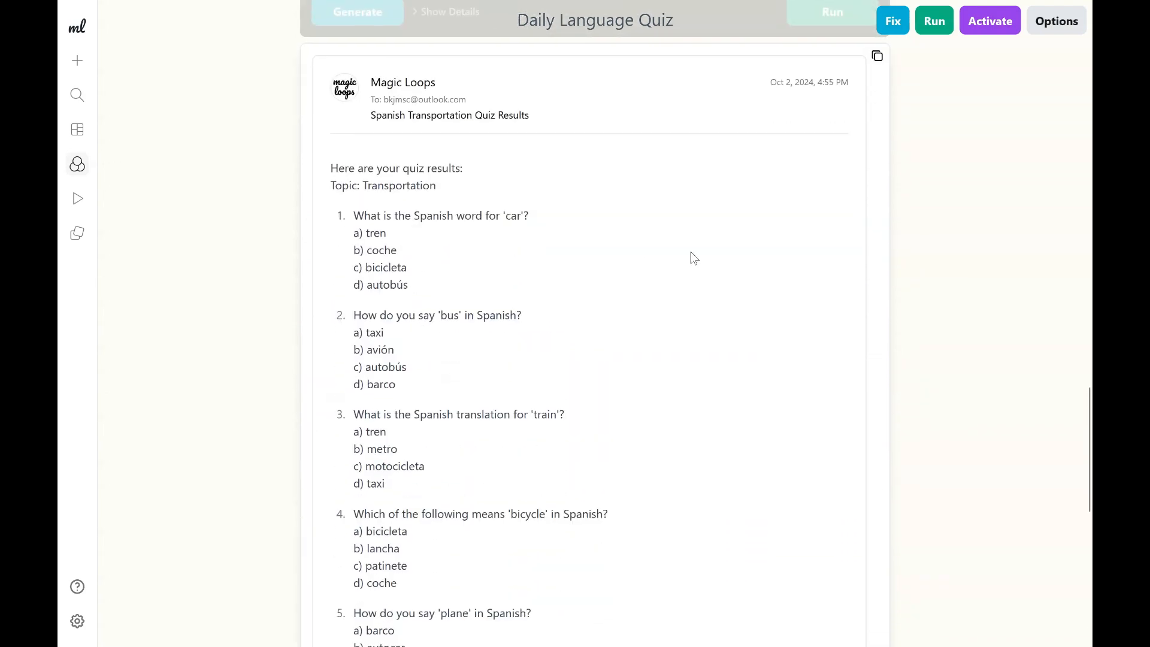
Activate the Daily Language Quiz loop and check its variables and time trigger on the runs page.
click(977, 28)
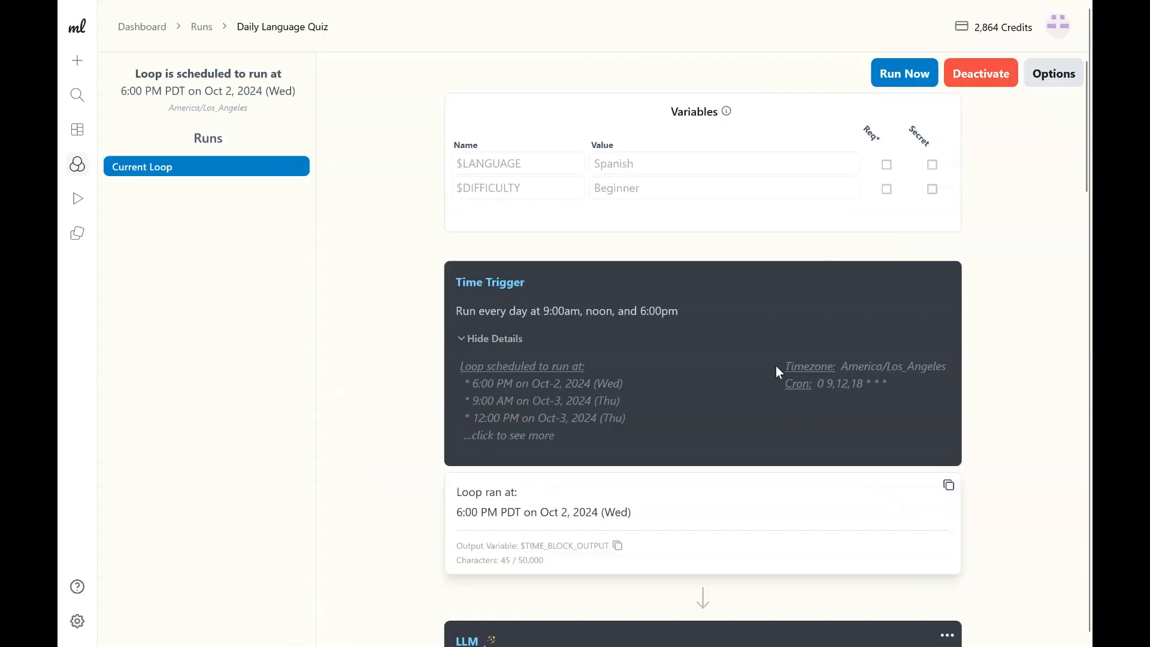
scroll(776, 366, down, 3)
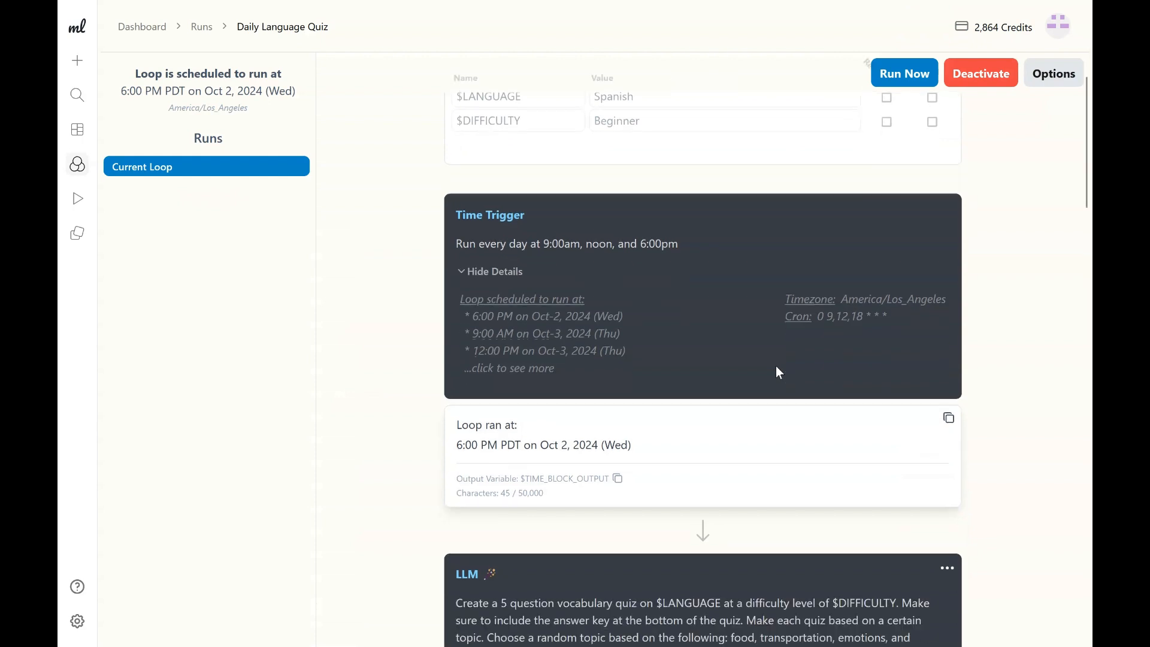
scroll(776, 367, up, 3)
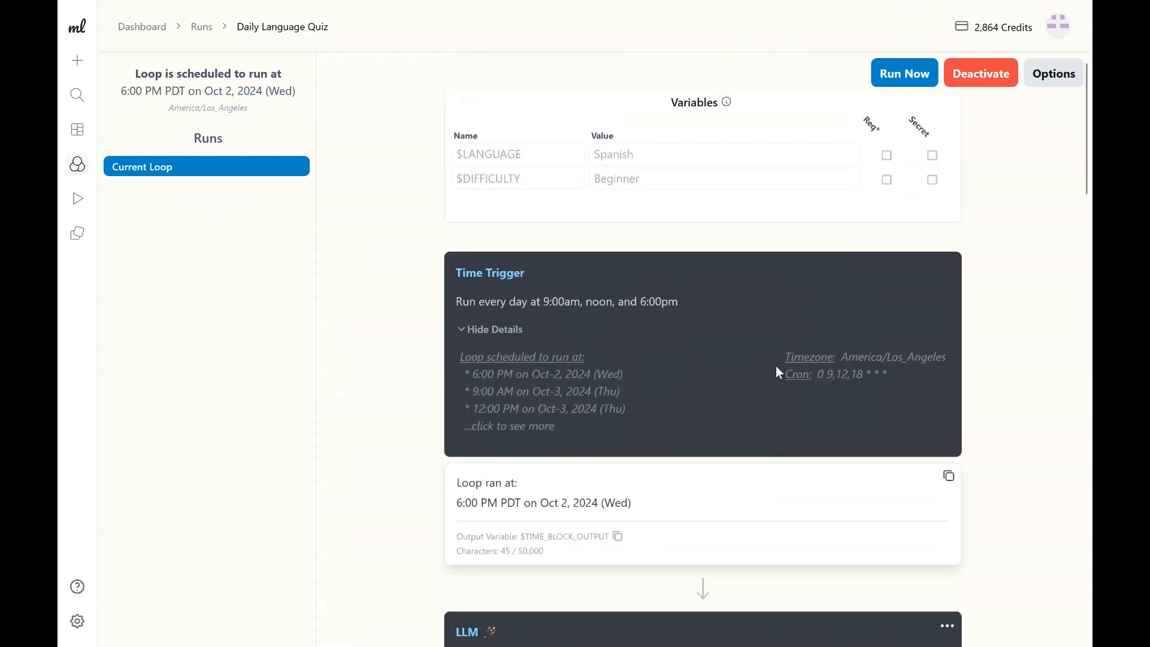
Run the activated Daily Language Quiz loop immediately and follow the run down to its LLM and Send Email blocks.
click(900, 83)
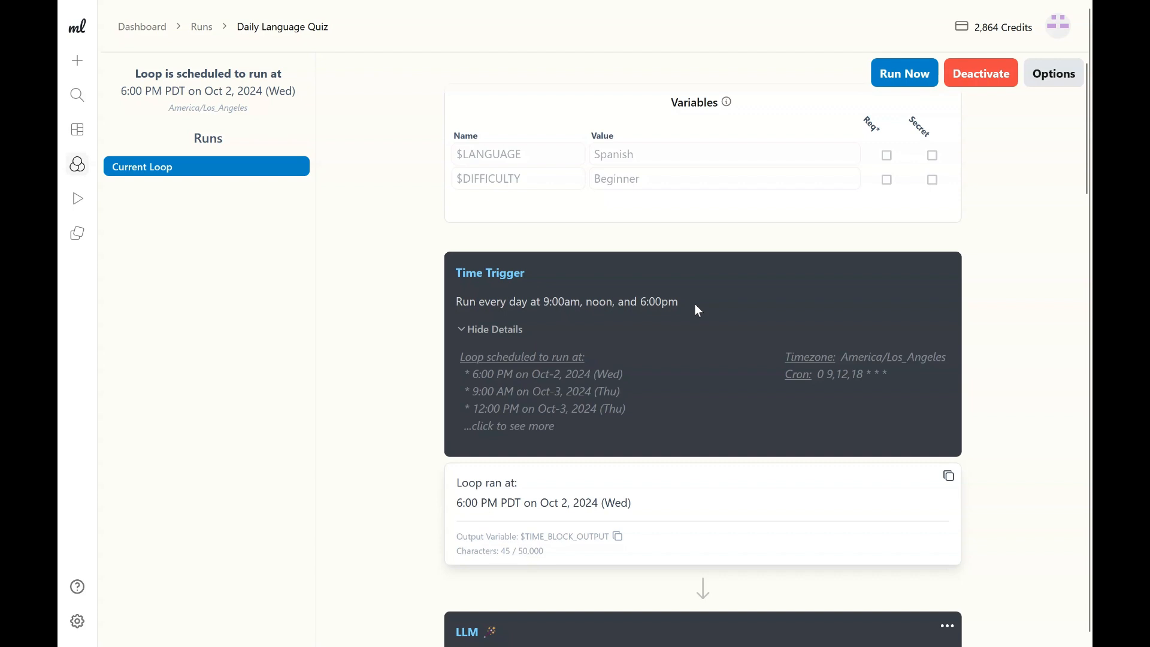
click(908, 83)
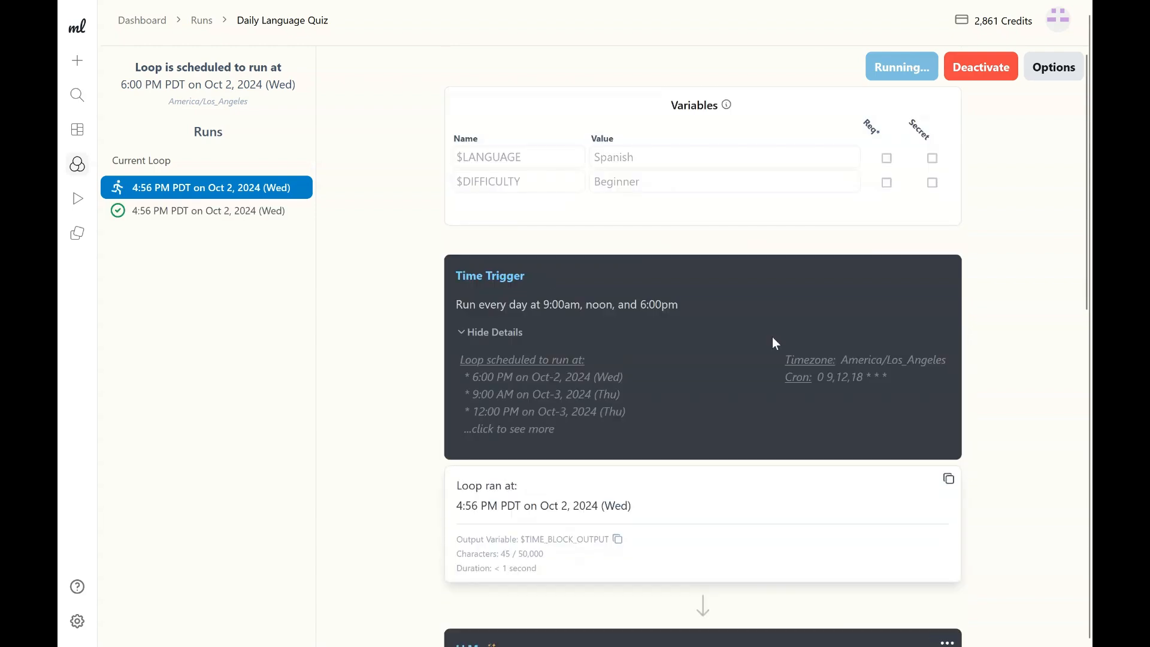
scroll(773, 342, down, 8)
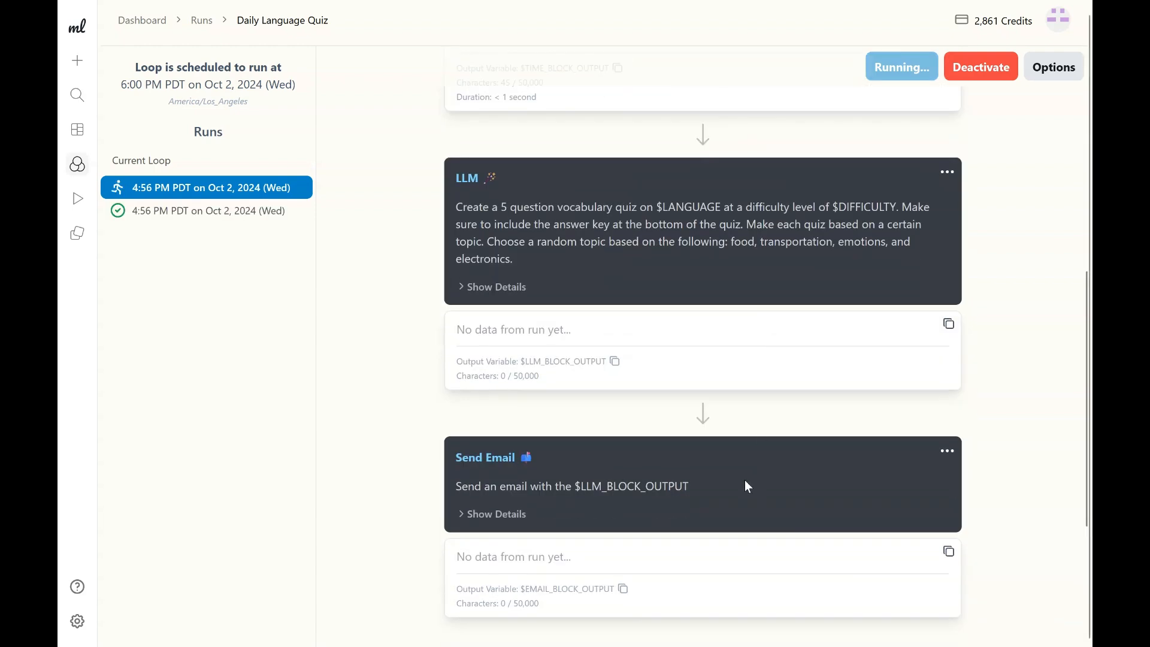
scroll(627, 305, down, 2)
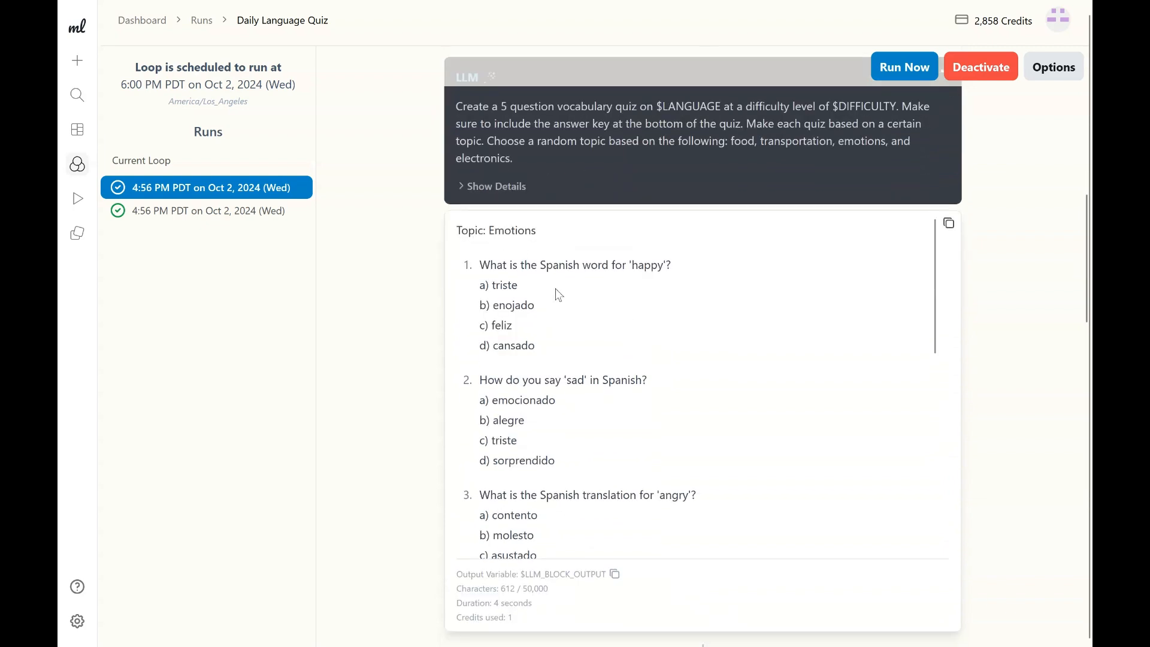
Examine the run's generated quiz and sent email through to the answer key, and recheck the loop's variables and time trigger.
scroll(558, 294, down, 10)
scroll(557, 288, down, 9)
scroll(576, 398, down, 6)
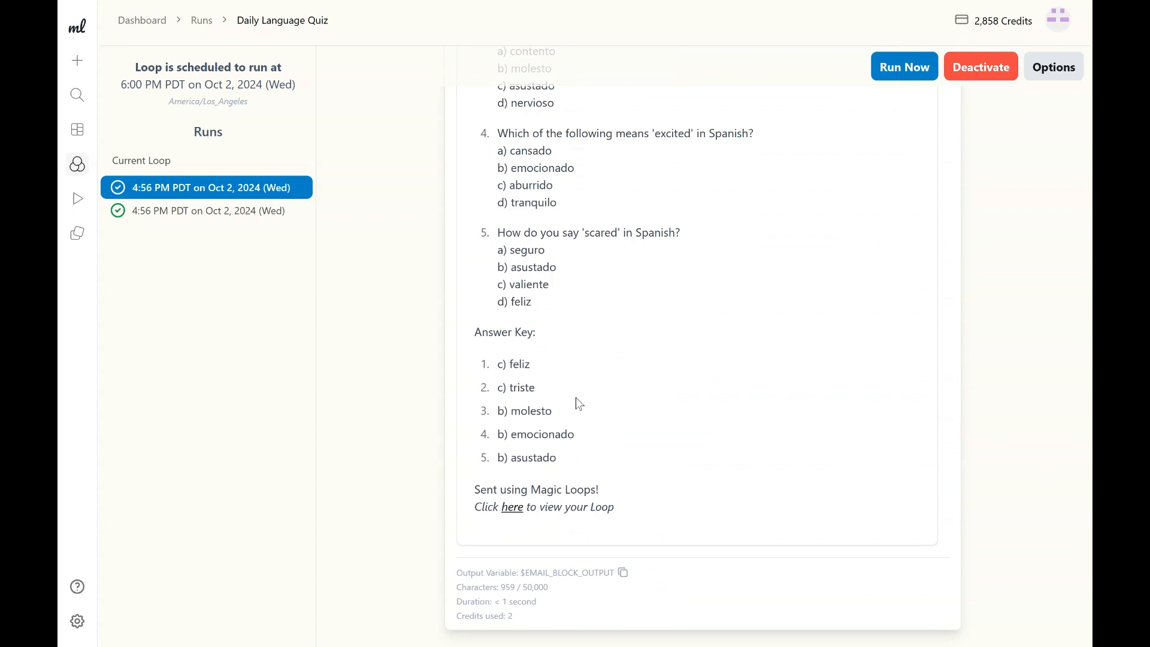
scroll(576, 397, down, 1)
scroll(576, 397, up, 2)
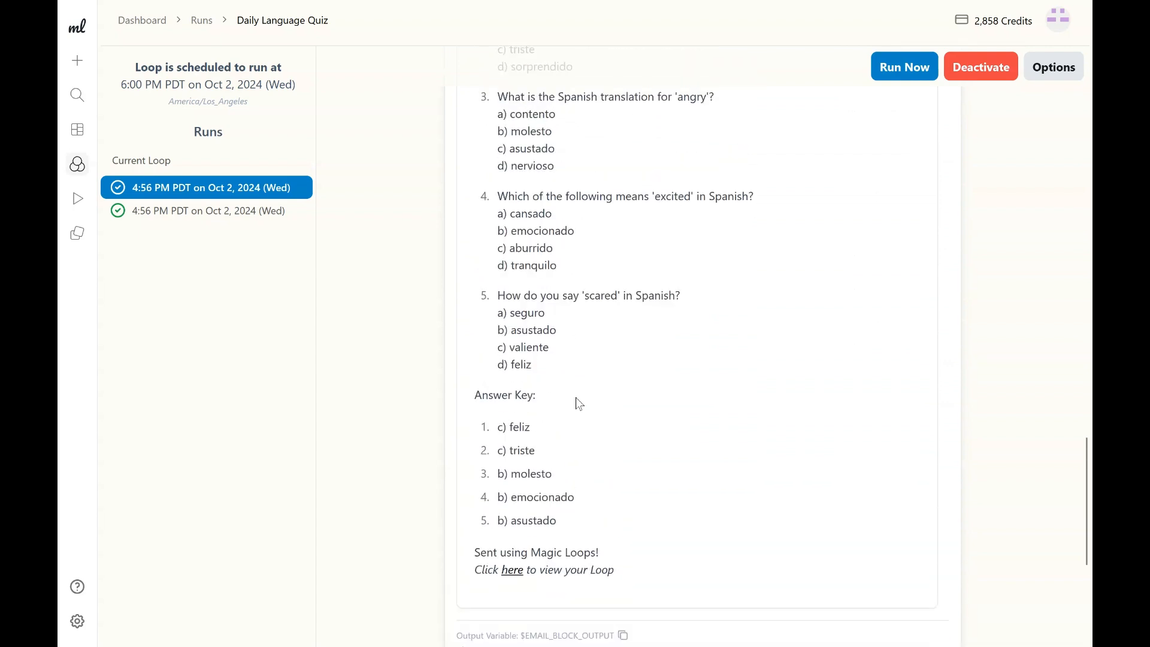
scroll(577, 397, up, 2)
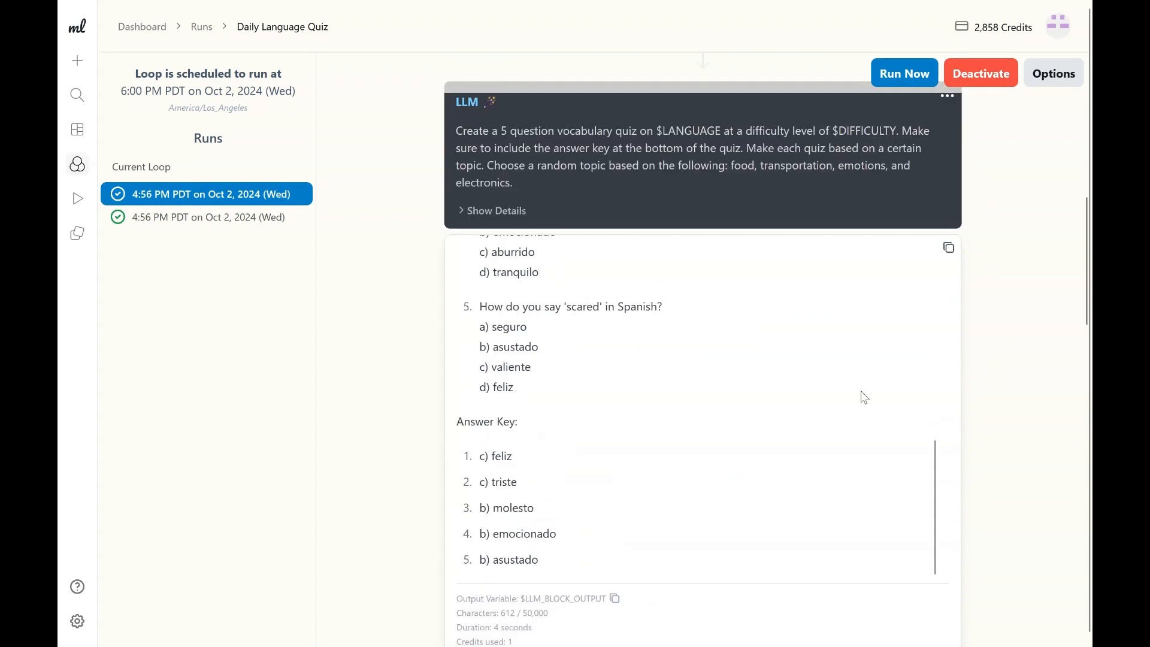
scroll(864, 398, up, 10)
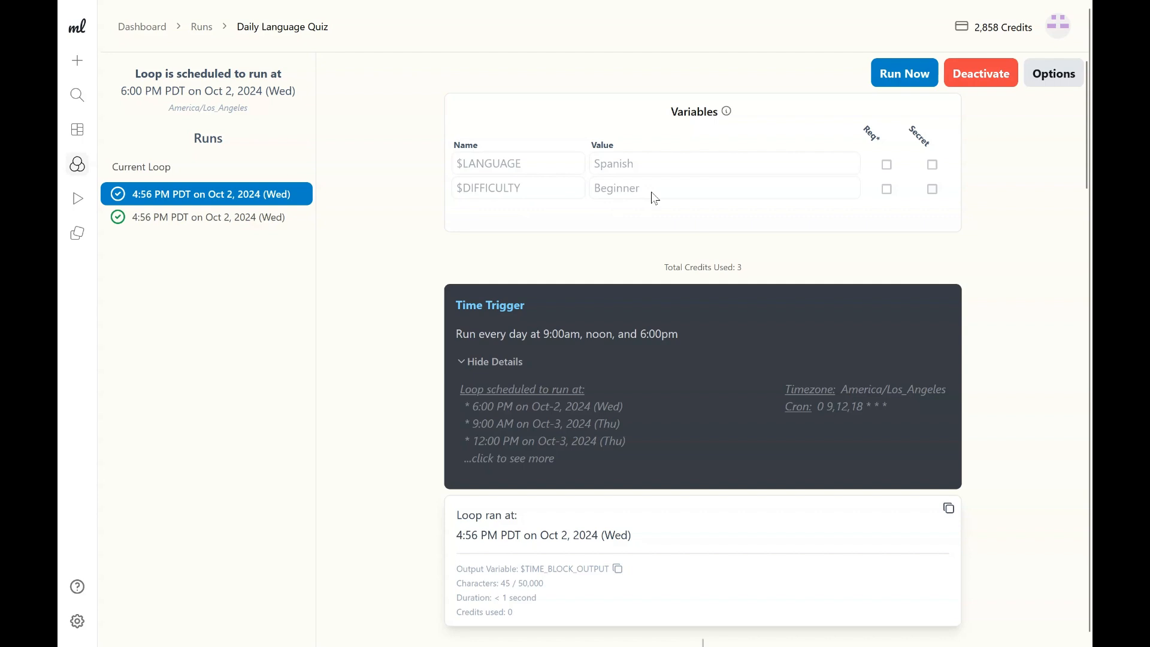
Deactivate the loop and duplicate it, replacing "Language" with "German" in the copy's name.
click(986, 83)
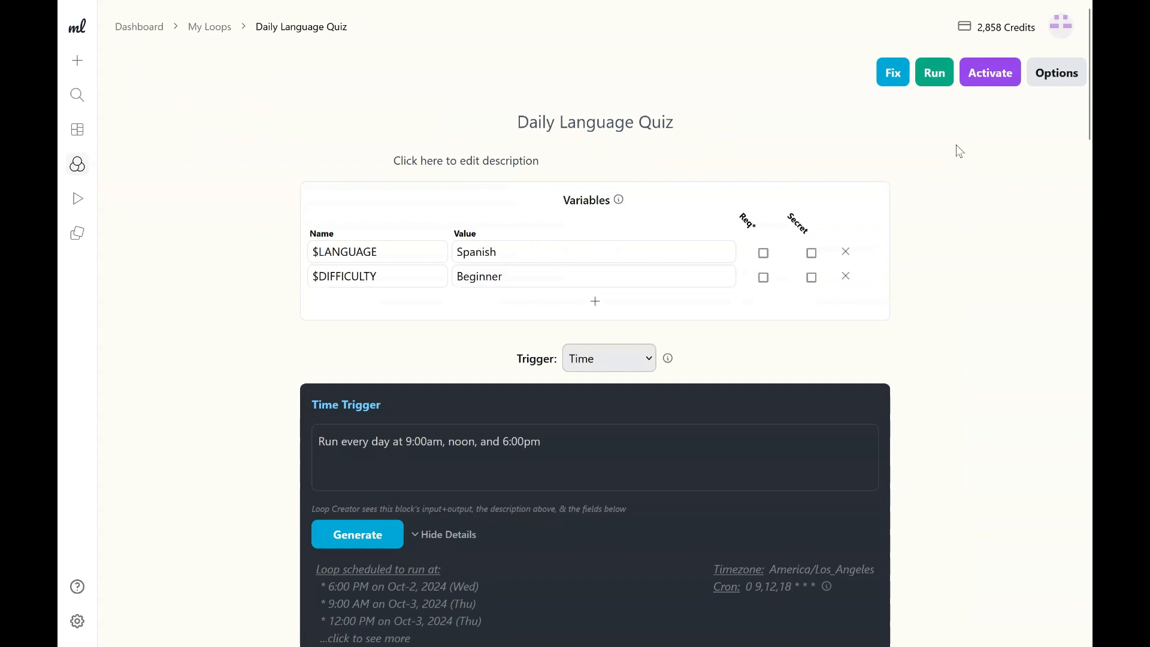
click(1072, 84)
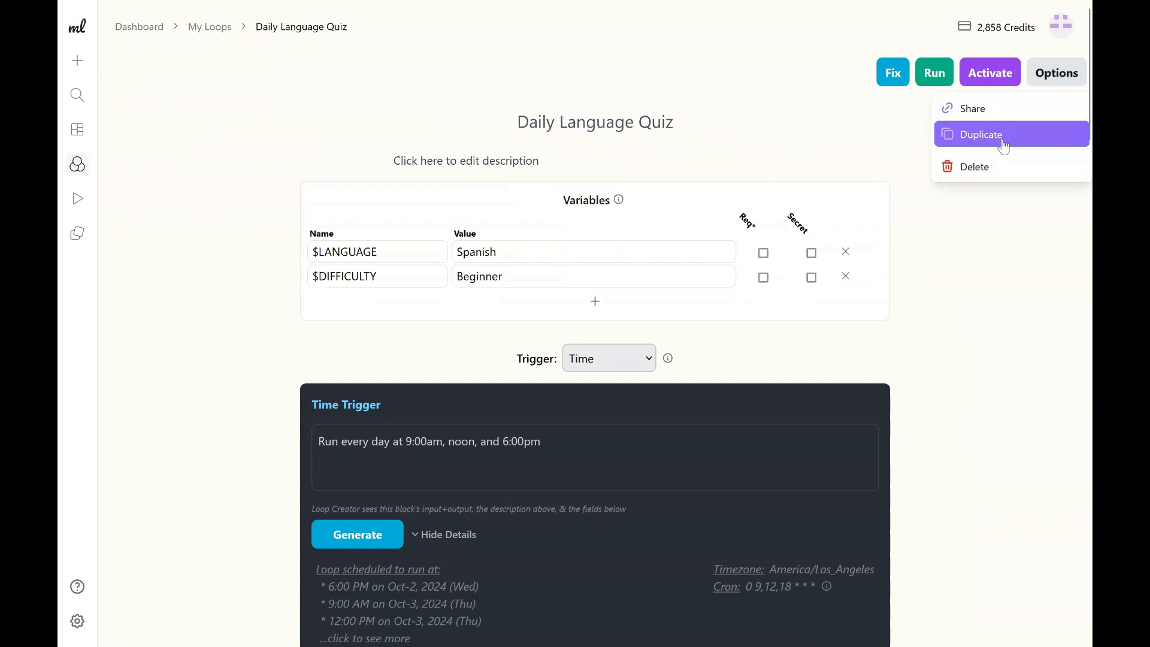
click(1005, 144)
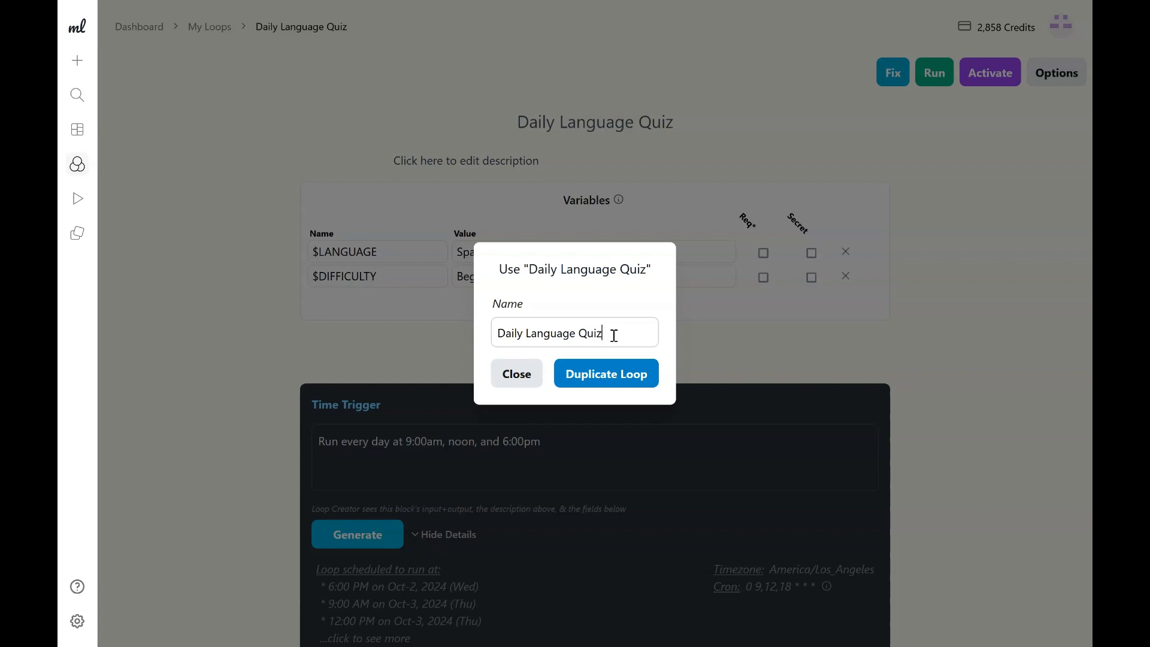
double_click(548, 337)
text(German)
click(615, 379)
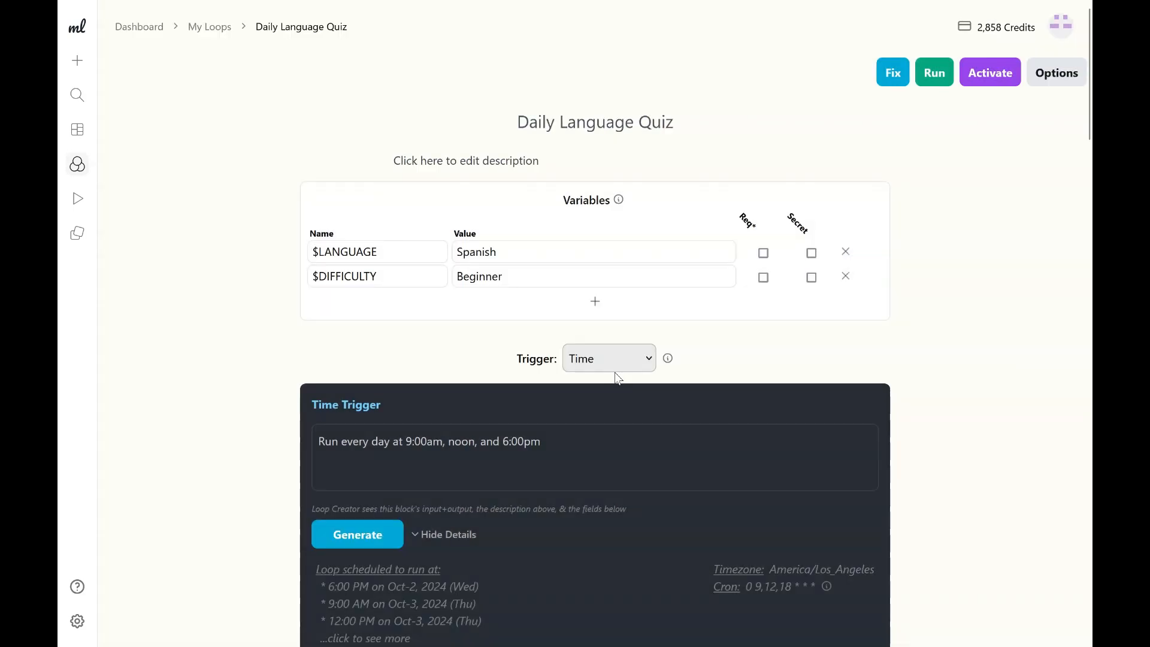
Set the $LANGUAGE variable to German and the $DIFFICULTY variable to Intermediate.
double_click(497, 251)
text(German)
key(Tab)
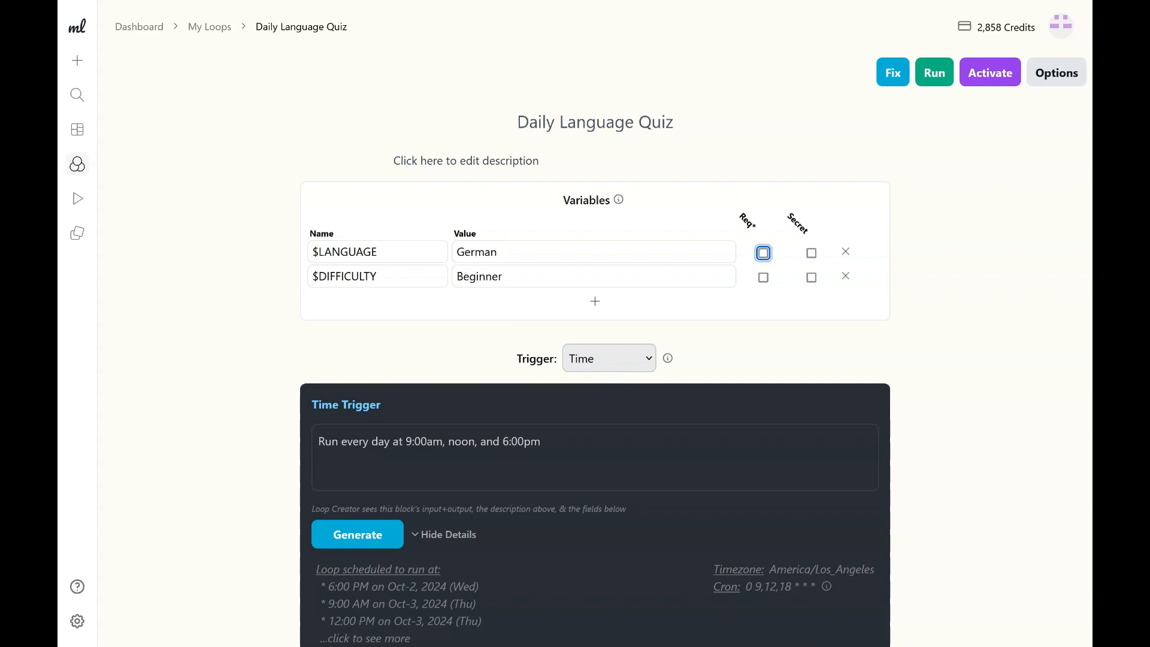
double_click(488, 278)
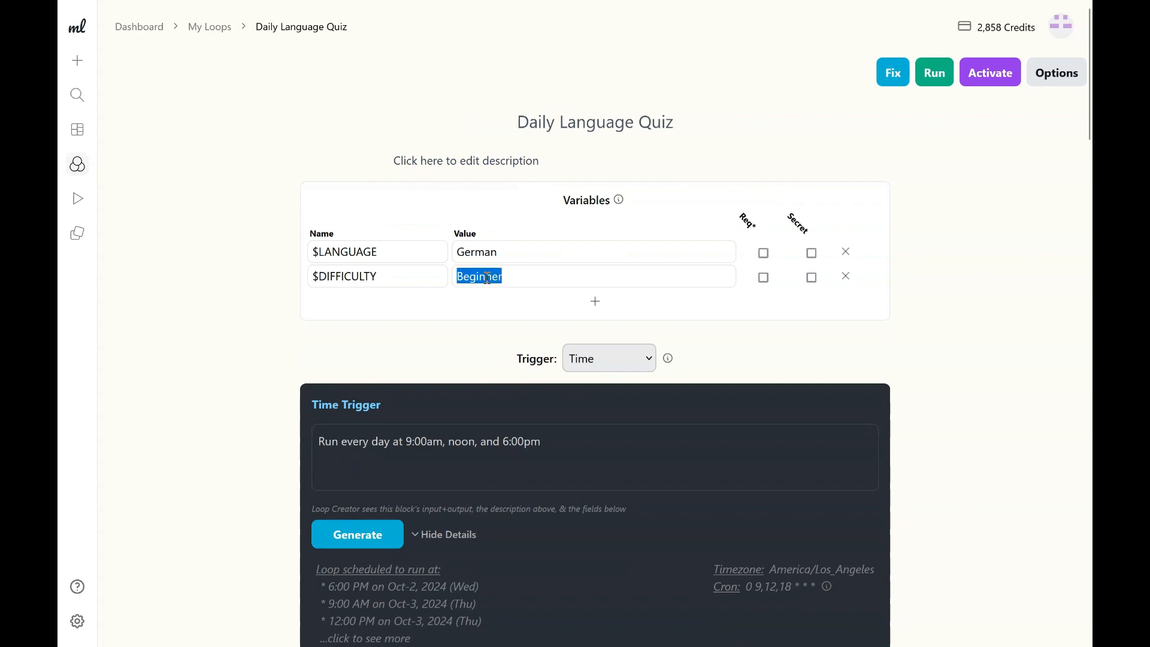
text(In)
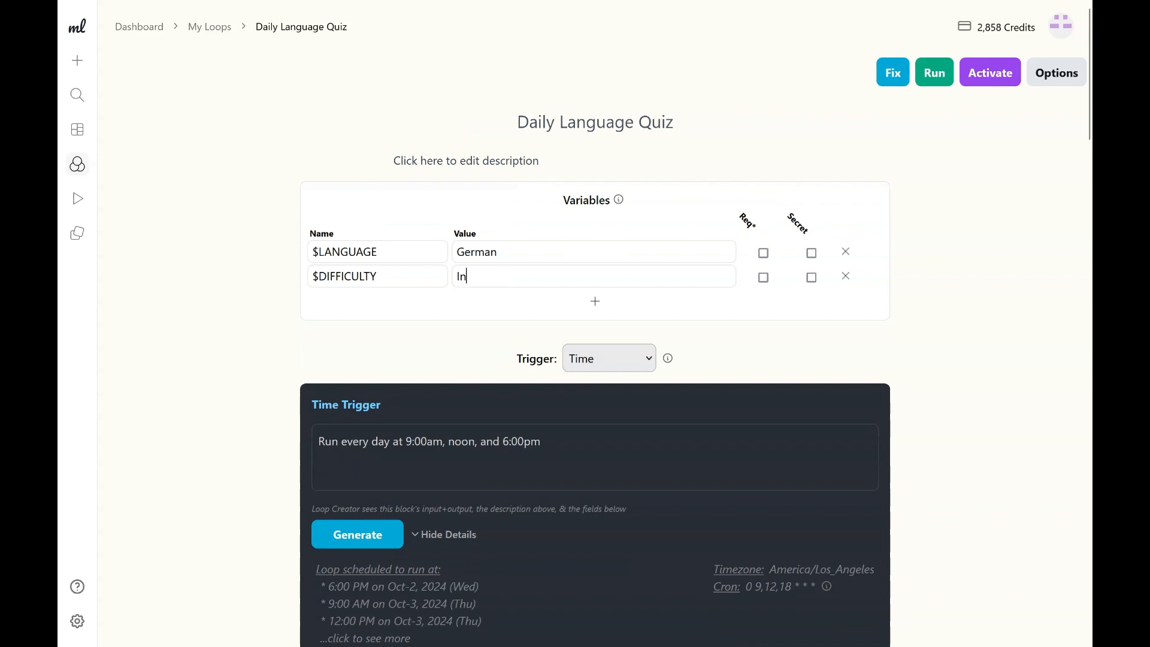
text(termediate)
Test-run the loop with the changed variables and review the quiz email from its subject to the answer key.
click(935, 76)
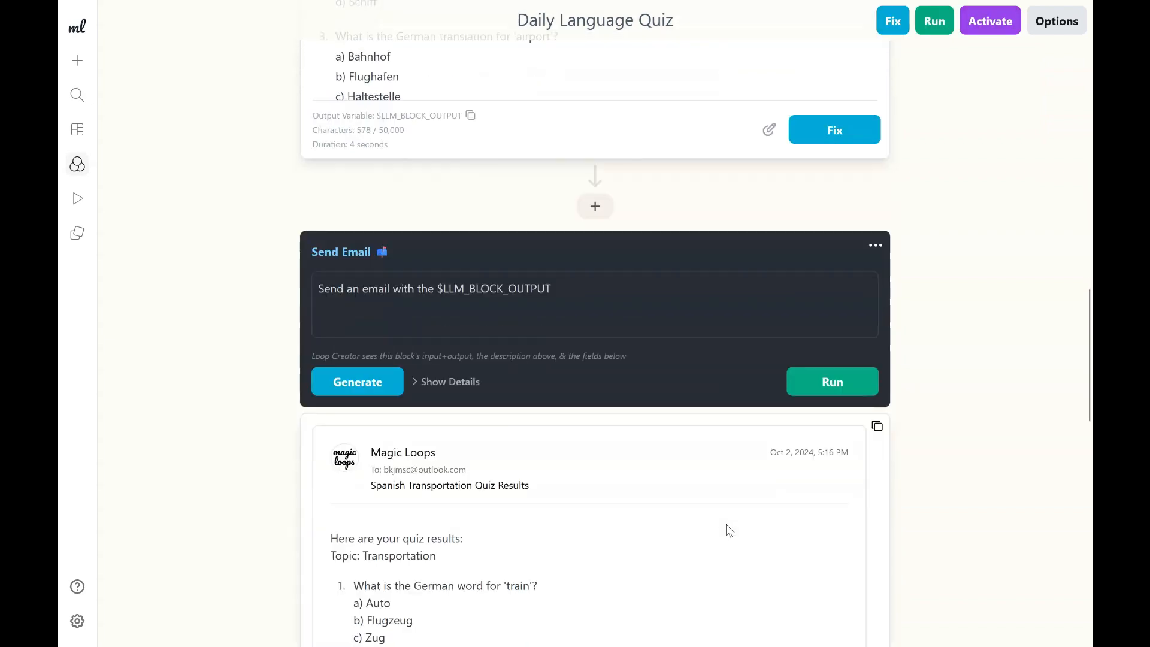
scroll(729, 531, down, 8)
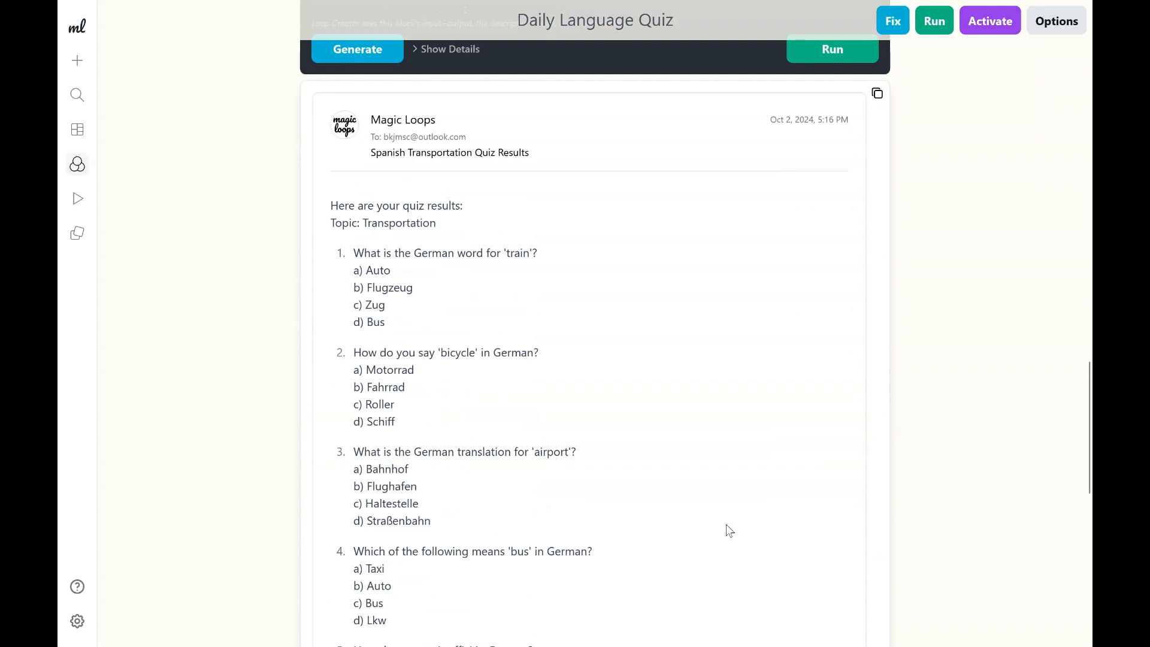
scroll(636, 466, down, 2)
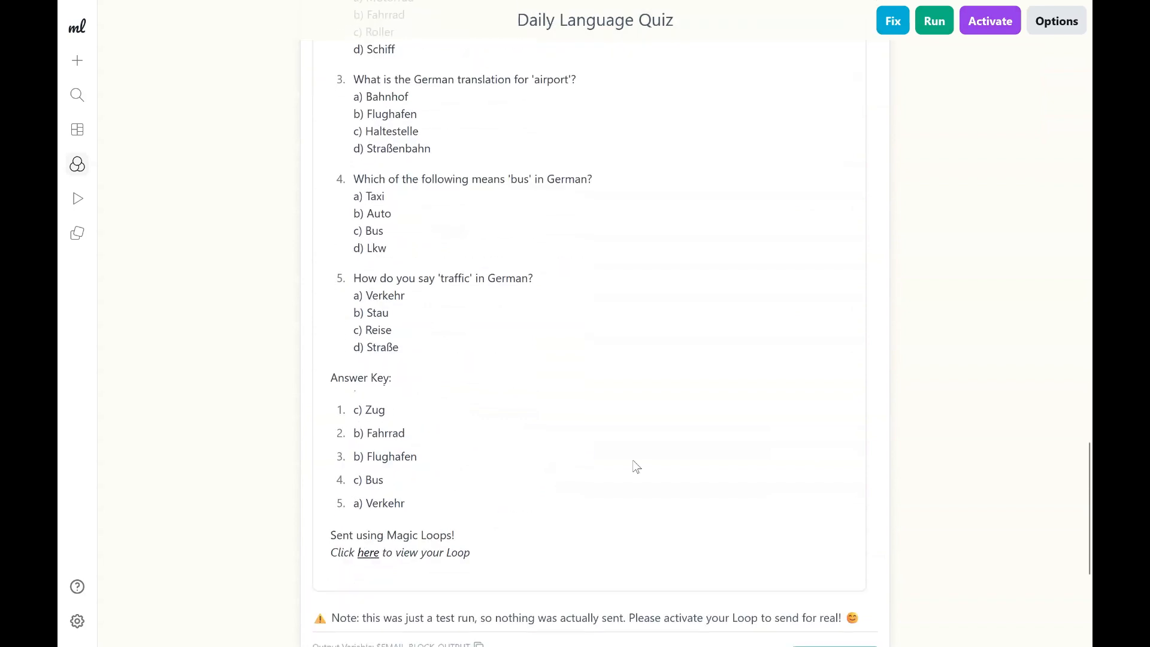